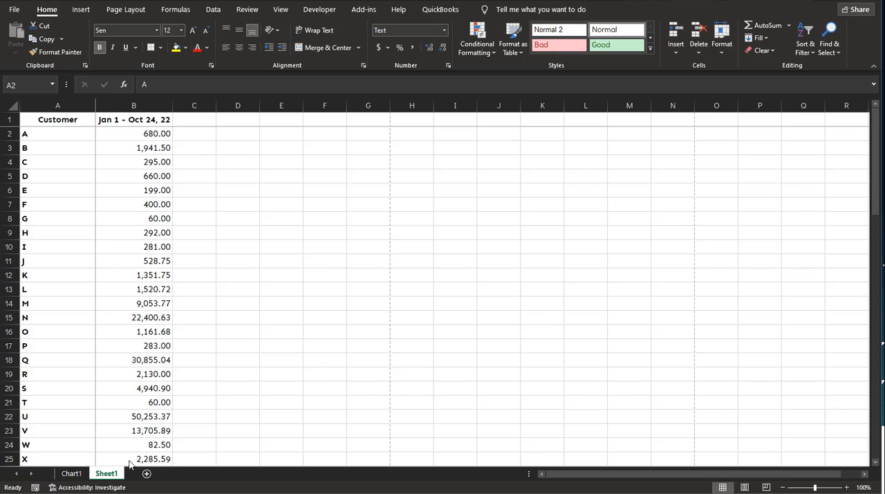
Change the chart title on the Chart1 sheet to "Customer Sales To Date"
left_click(73, 474)
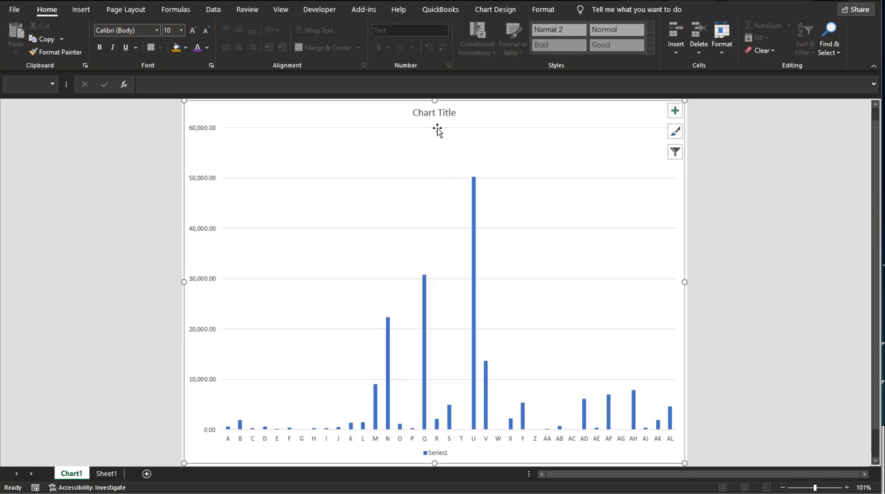
left_click(463, 113)
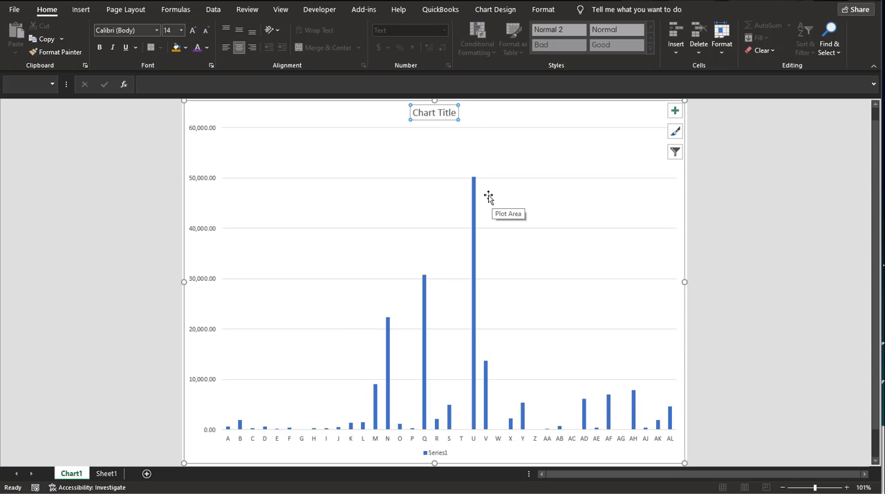
type("Cu")
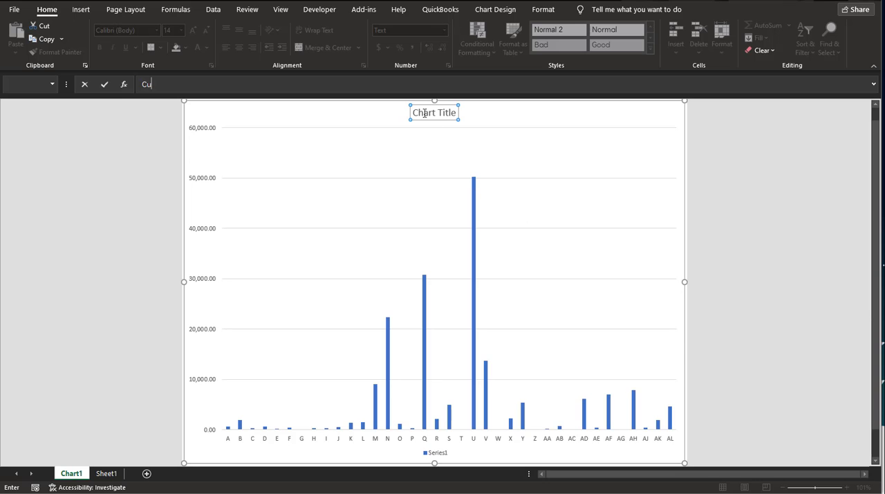
key("Return")
key("ctrl+1")
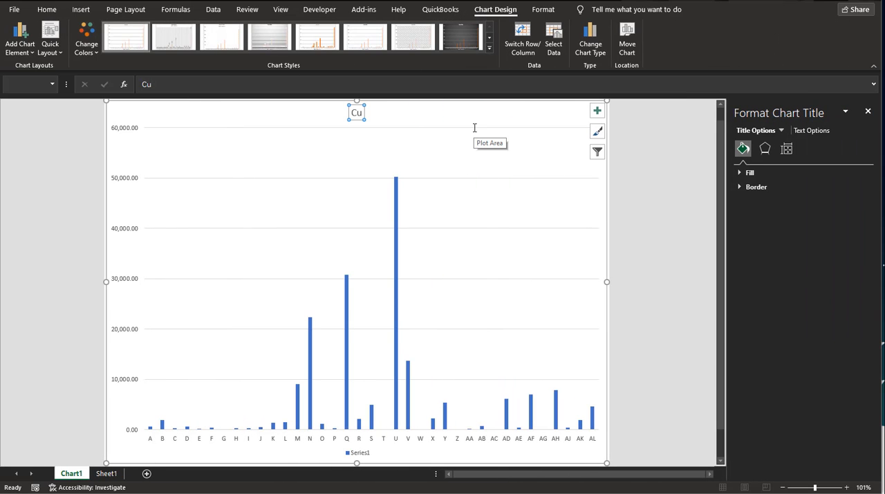
type("Custtom")
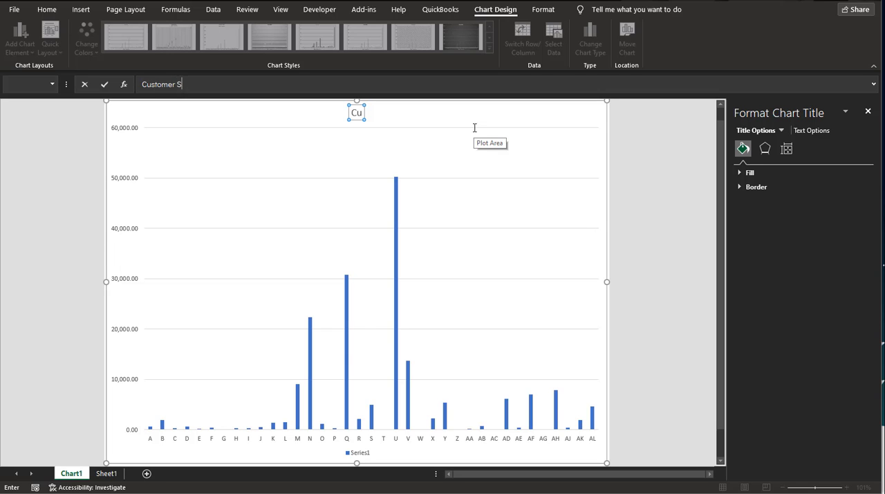
type("er Sales To Date")
key("Return")
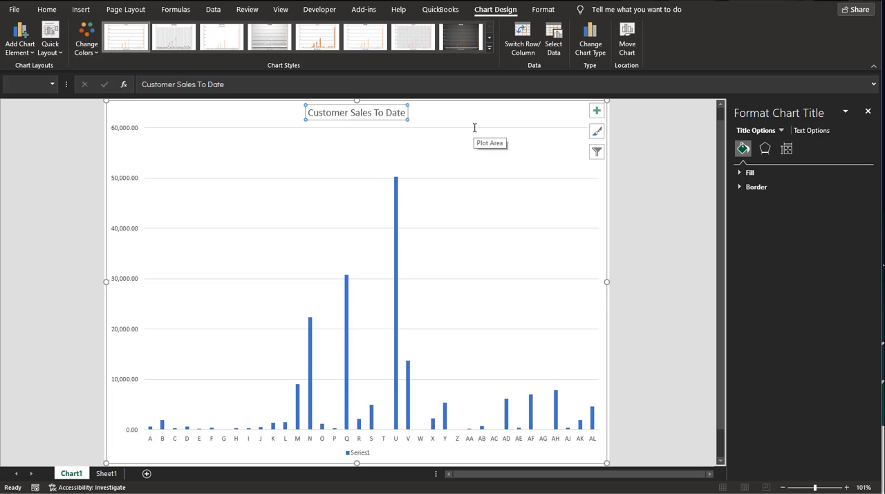
Format the chart title text as bold and purple in the Sen font
left_click(346, 112)
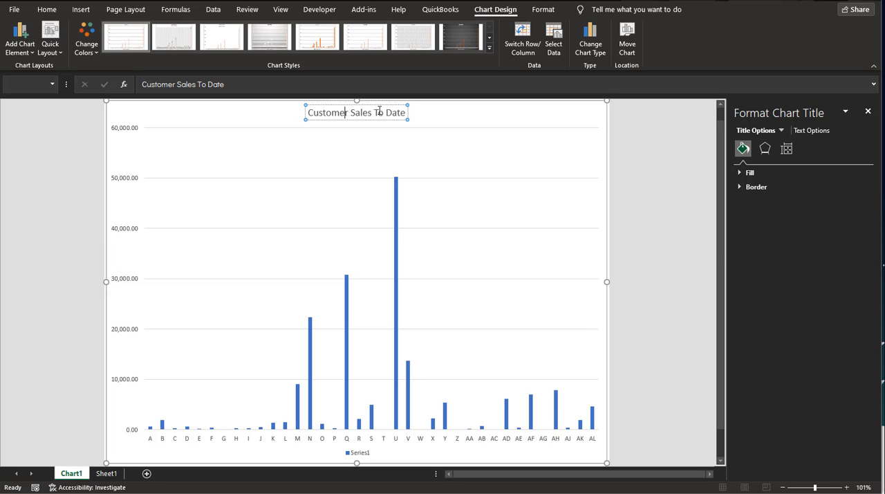
left_click(429, 128)
left_click(351, 111)
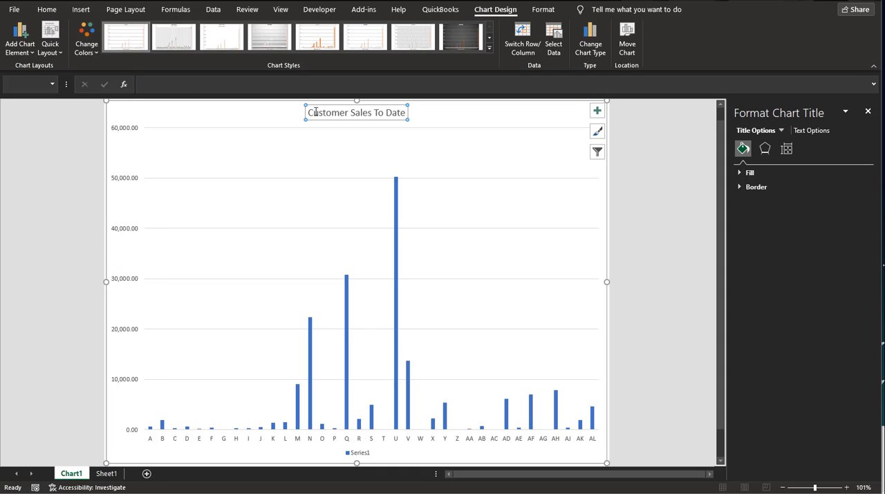
left_click_drag(309, 112, 407, 112)
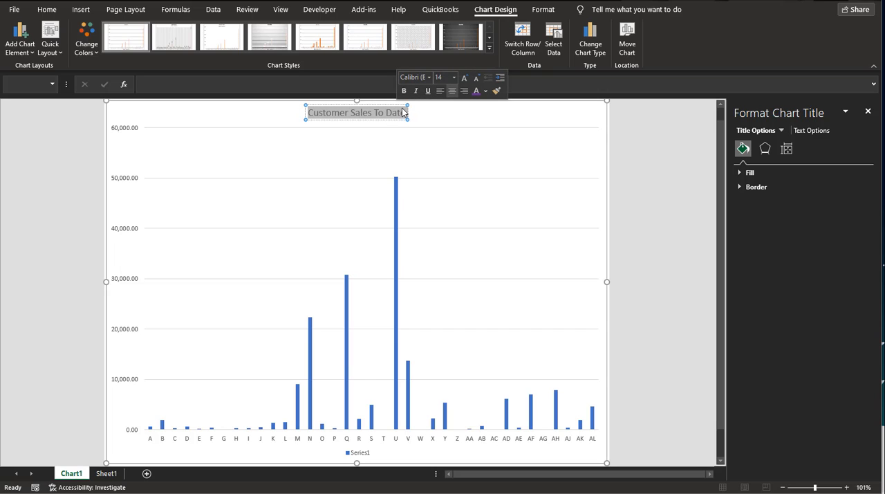
left_click(476, 92)
left_click(404, 91)
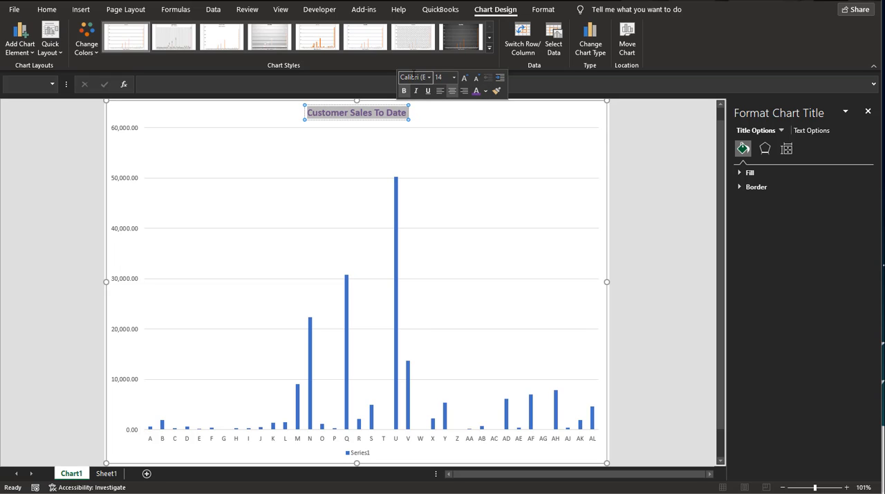
left_click(409, 77)
type("Sen")
key("Tab")
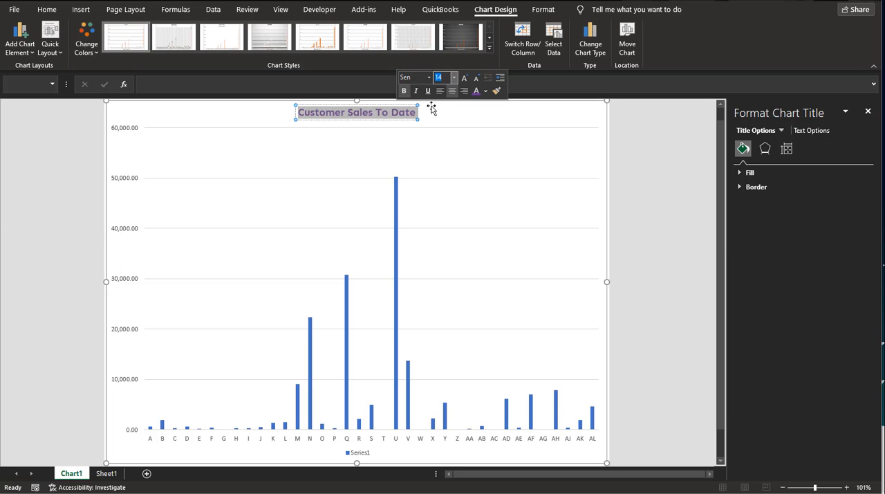
left_click(377, 112)
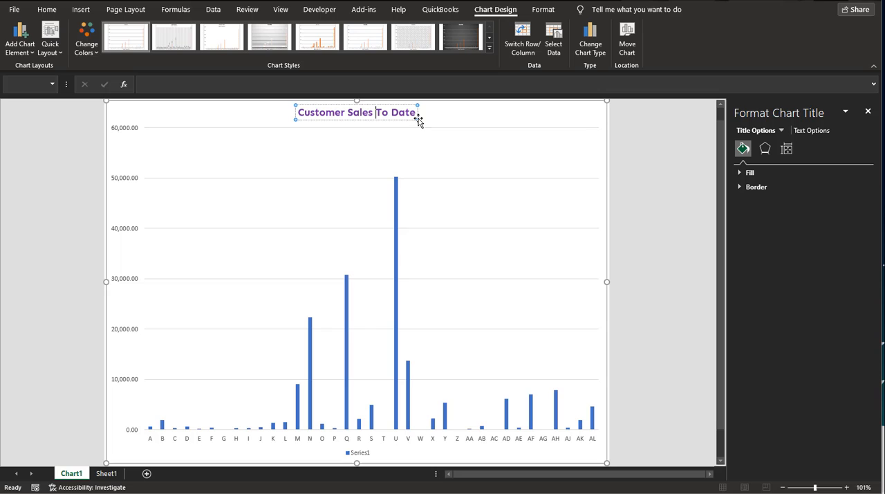
Reselect the chart title and bring up its title formatting options
left_click(299, 117)
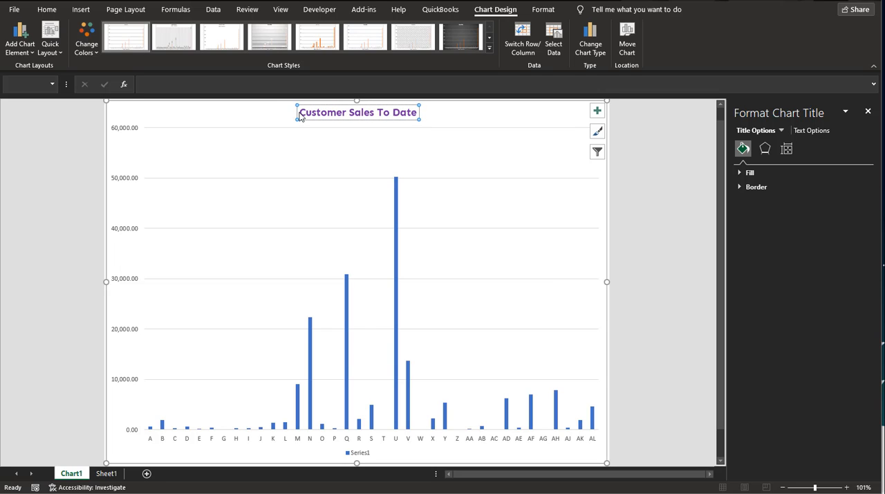
left_click_drag(303, 112, 419, 113)
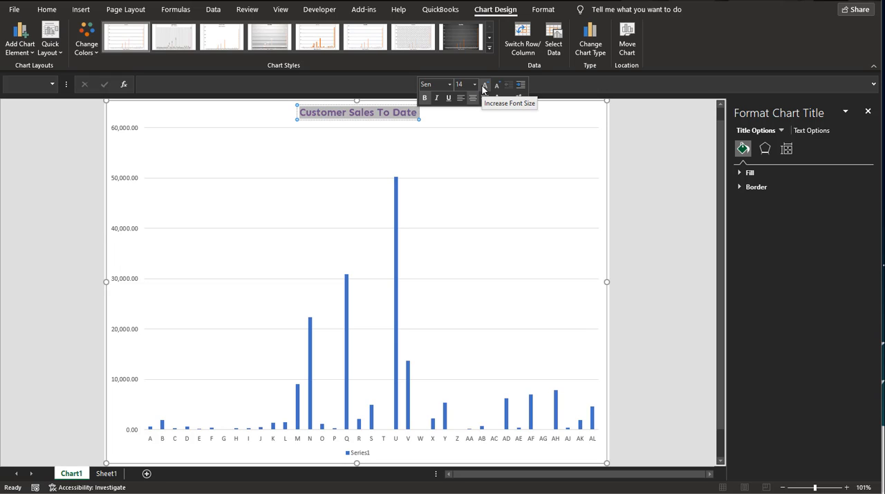
left_click(352, 113)
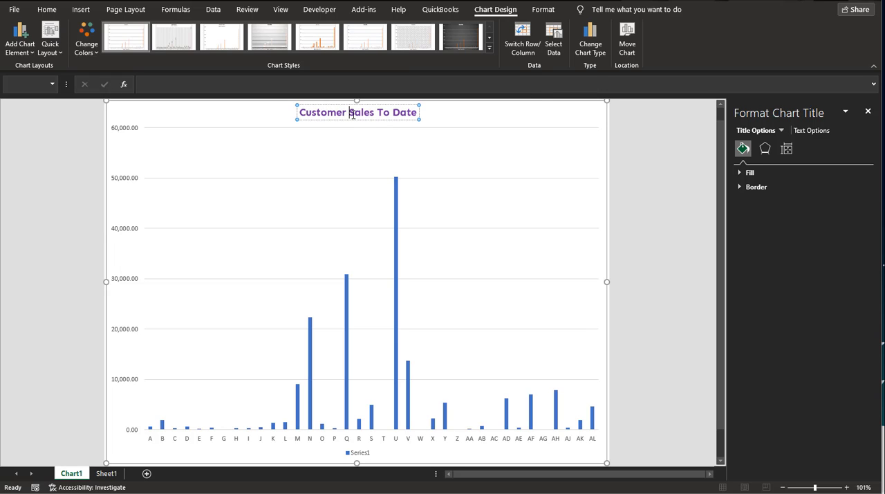
left_click(302, 112)
right_click(305, 113)
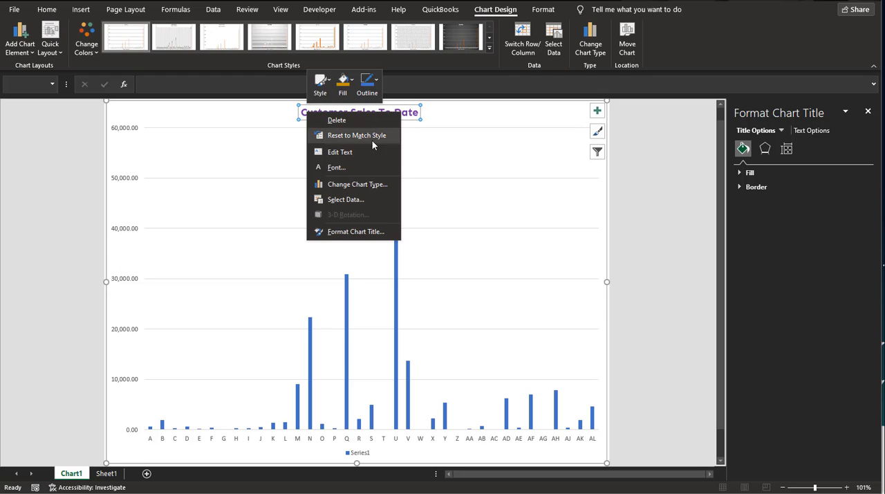
left_click(374, 231)
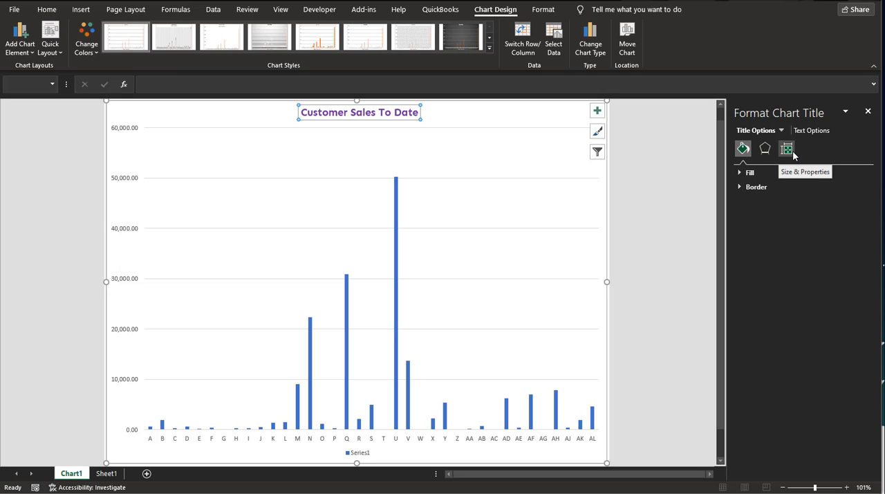
Give the chart title a solid medium-gray background fill
left_click(739, 172)
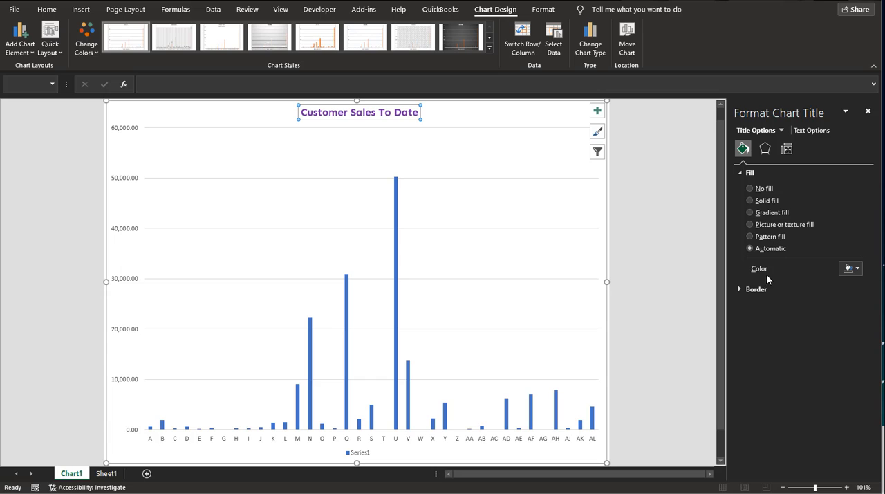
left_click(858, 268)
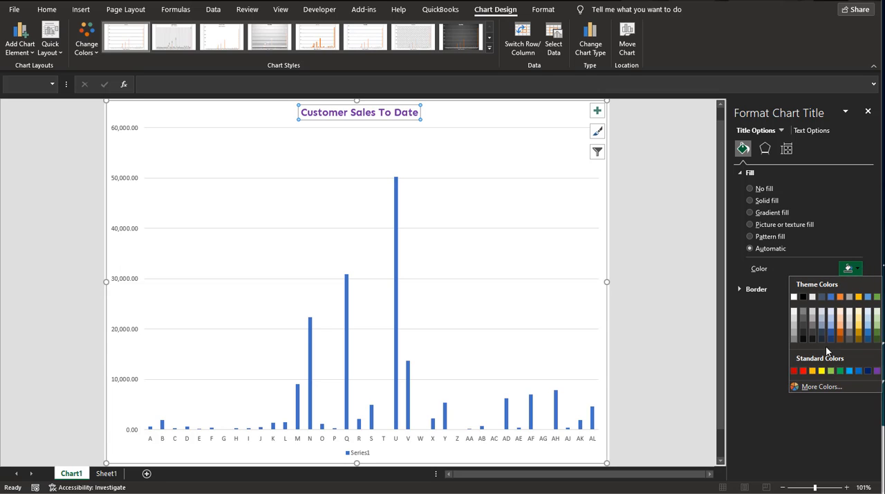
left_click(803, 312)
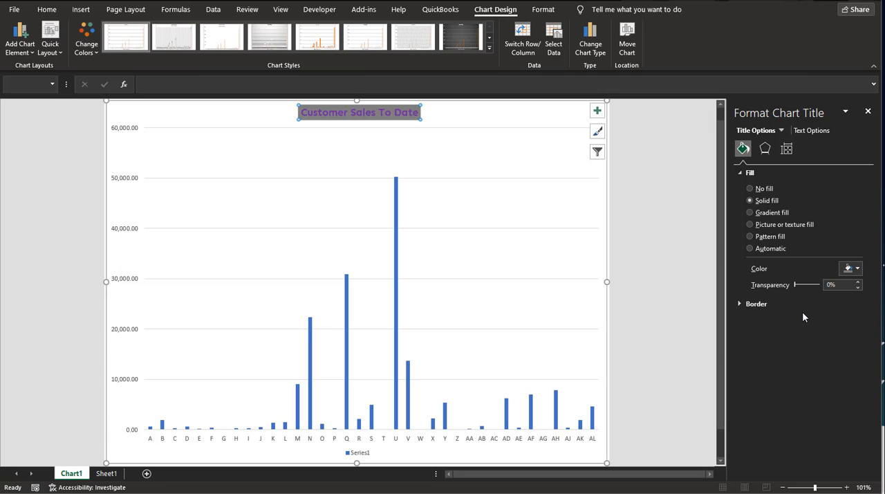
left_click(857, 269)
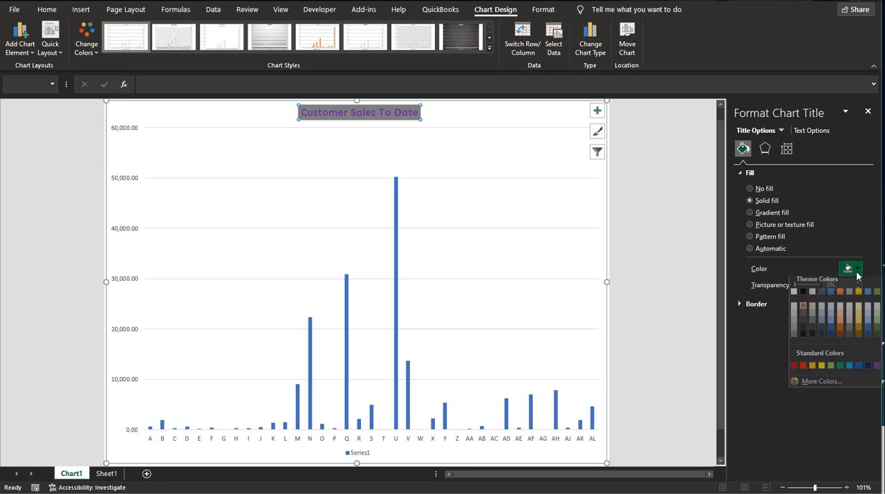
left_click(793, 333)
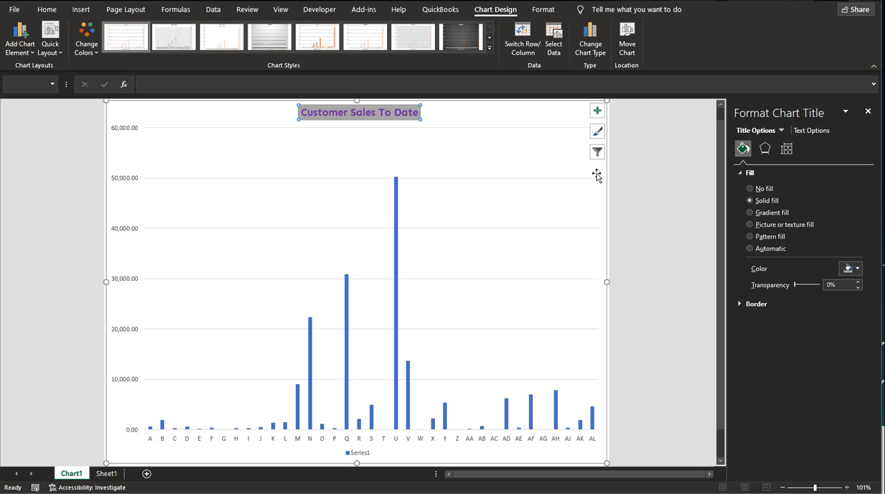
Add a solid line border to the chart title and color it standard purple
left_click(740, 304)
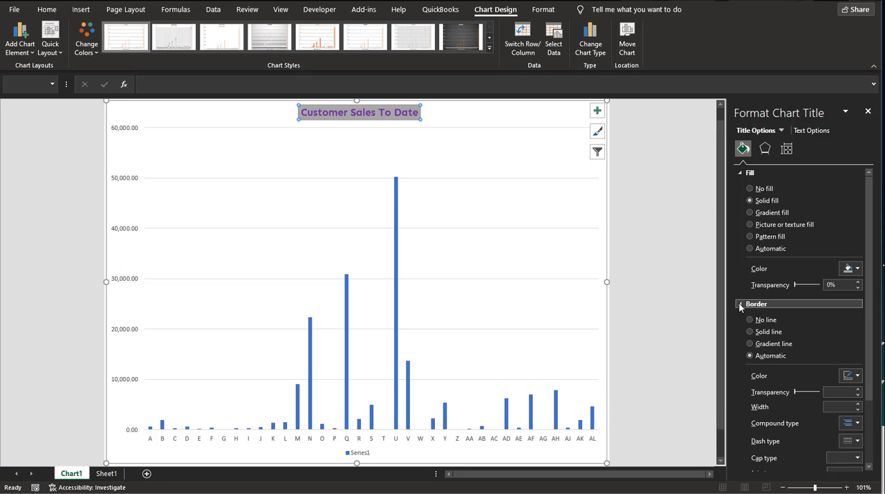
left_click(760, 335)
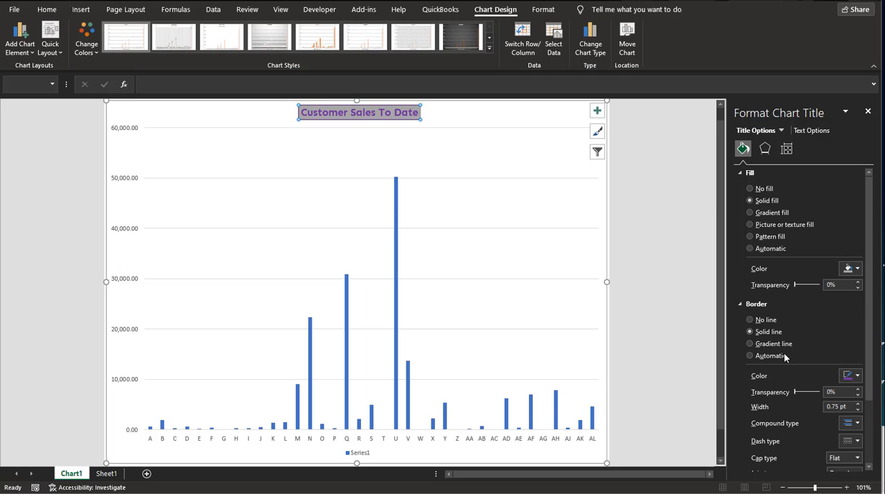
left_click(857, 376)
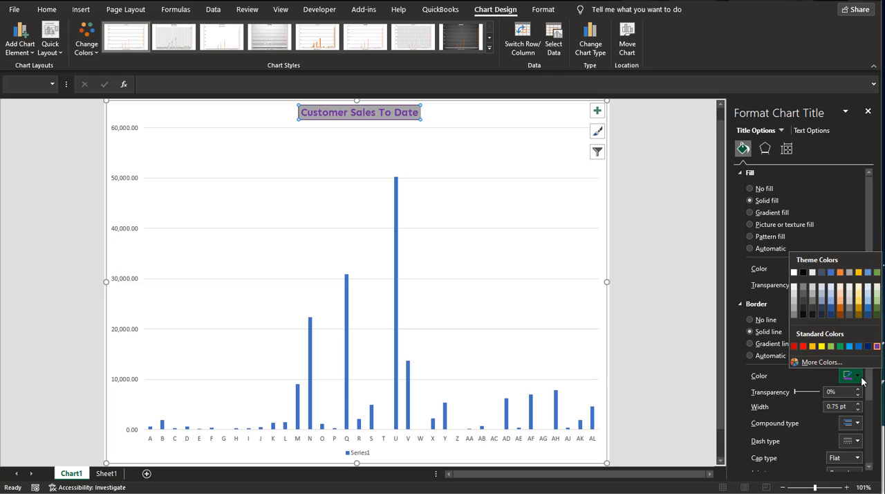
left_click(858, 308)
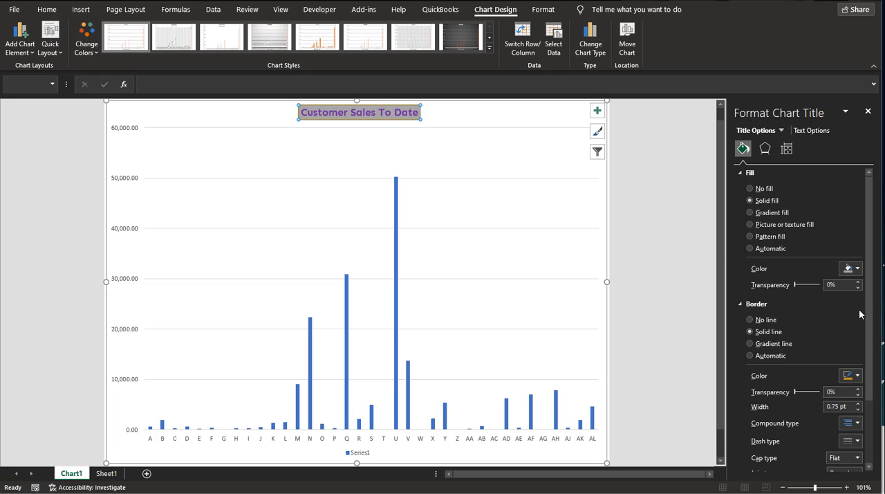
left_click(857, 376)
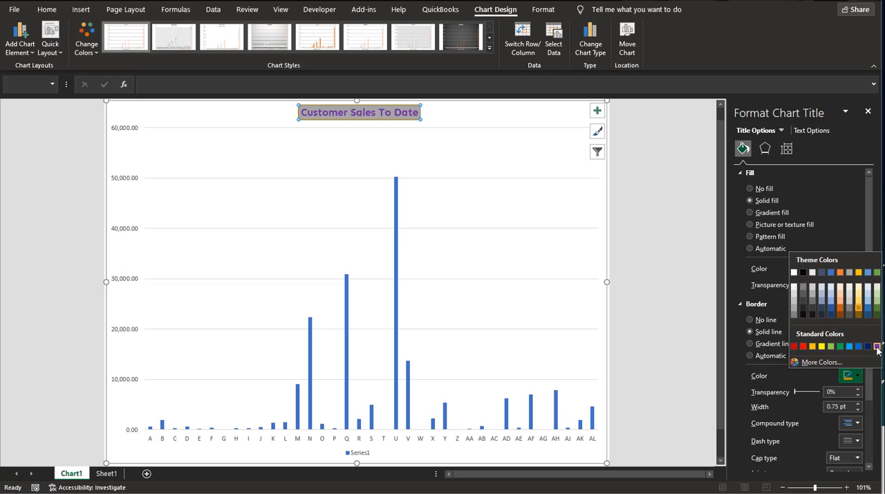
left_click(877, 347)
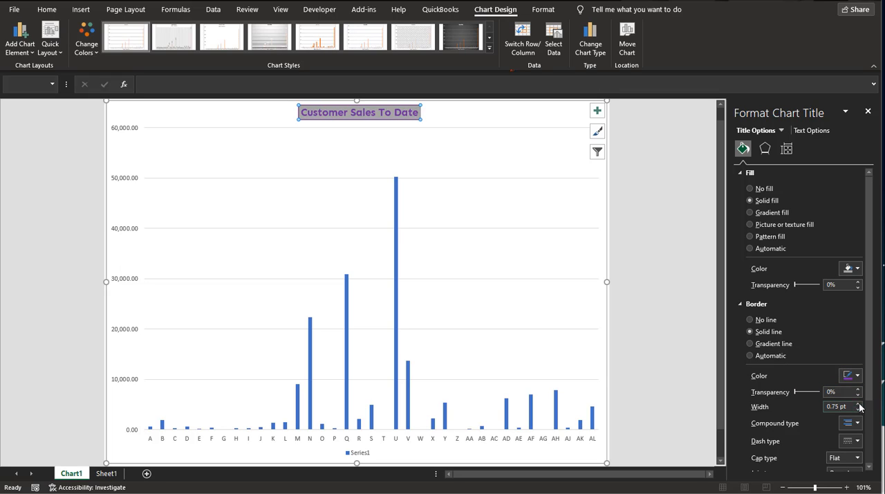
Set the width of the chart title's border to 2.5 pt
left_click(858, 403)
left_click(858, 403)
left_click(858, 403)
left_click(858, 403)
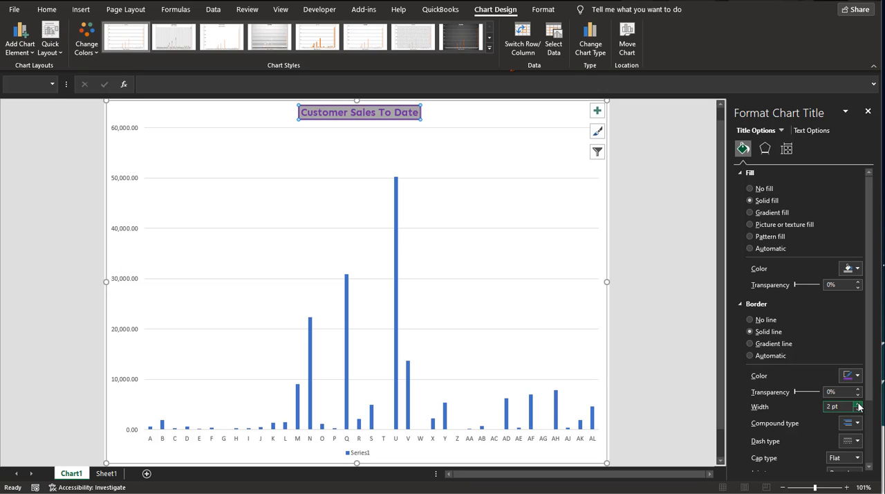
left_click(858, 404)
left_click(858, 404)
Try a gradient line for the chart title's border and switch it back to a solid line
scroll(786, 404, "down", 2)
scroll(785, 401, "up", 2)
left_click(771, 346)
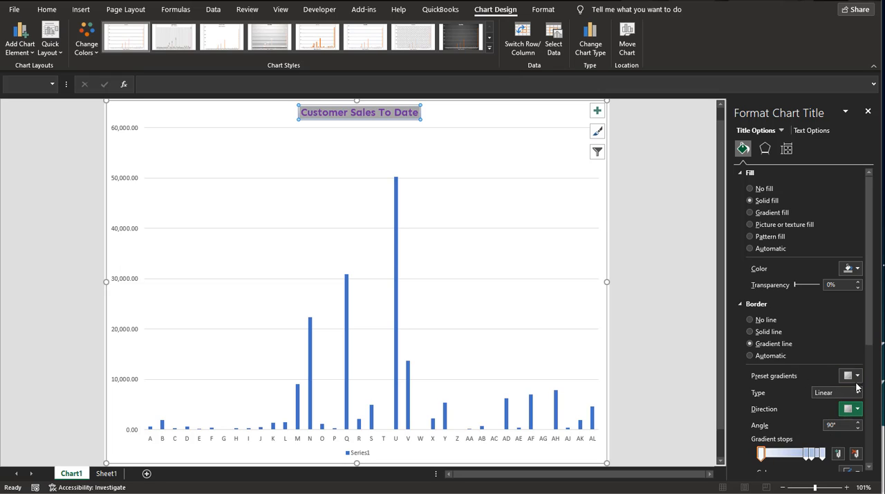
left_click(756, 335)
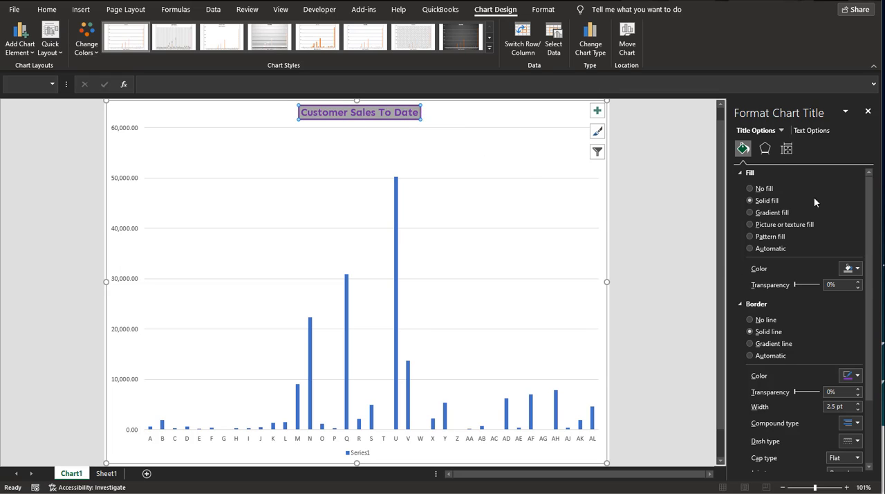
Examine the chart title's effect settings for Shadow, Glow, Soft Edges and 3-D Format
left_click(764, 147)
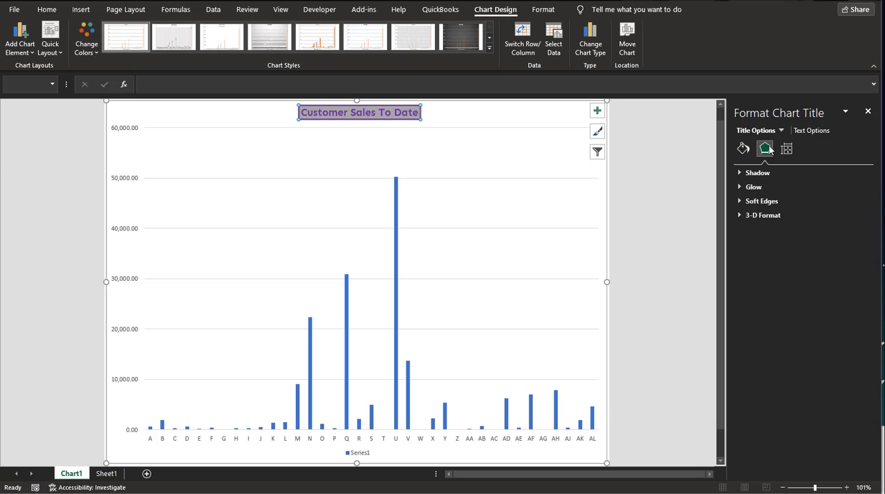
left_click(739, 173)
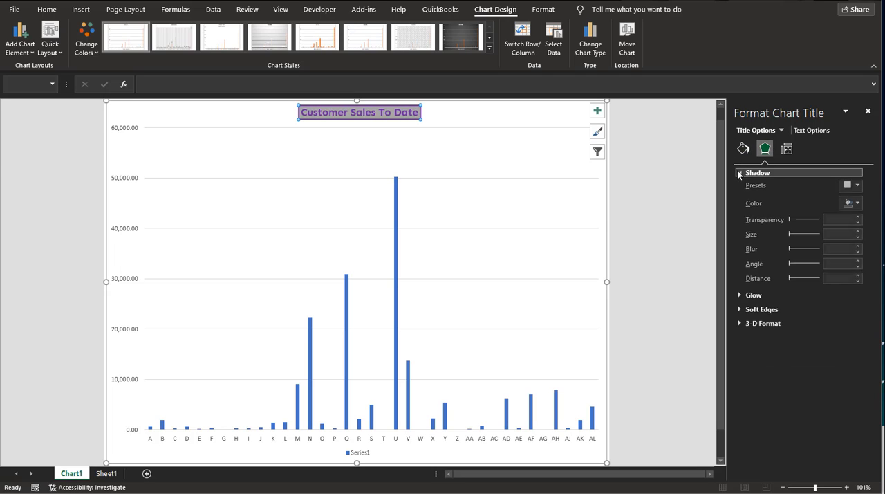
left_click(738, 315)
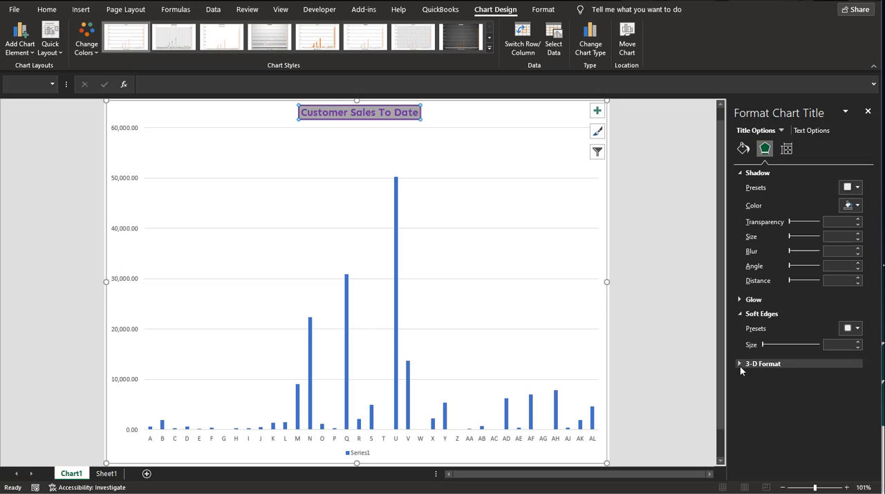
left_click(739, 364)
left_click(740, 299)
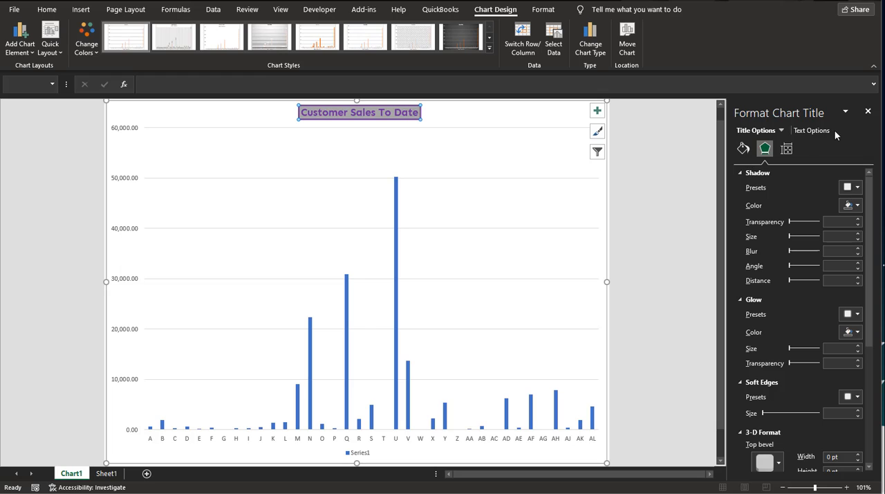
Format the vertical value axis numbers as Currency with 0 decimal places
left_click(867, 111)
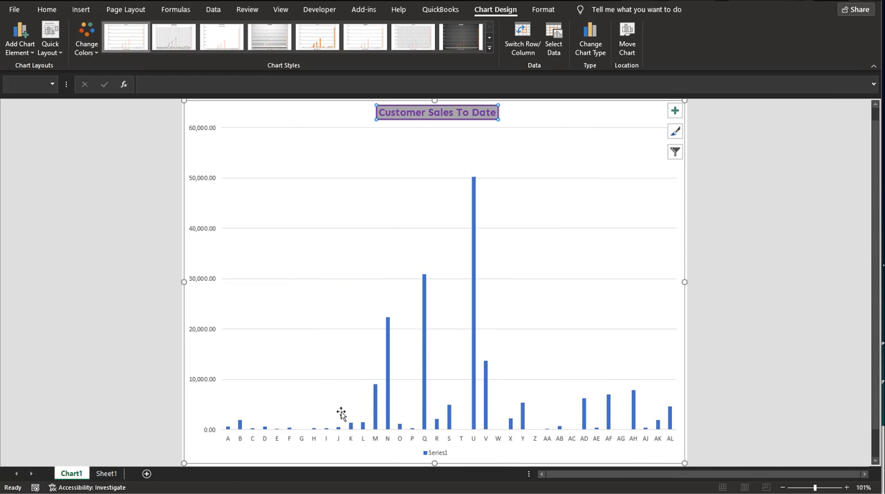
left_click(205, 130)
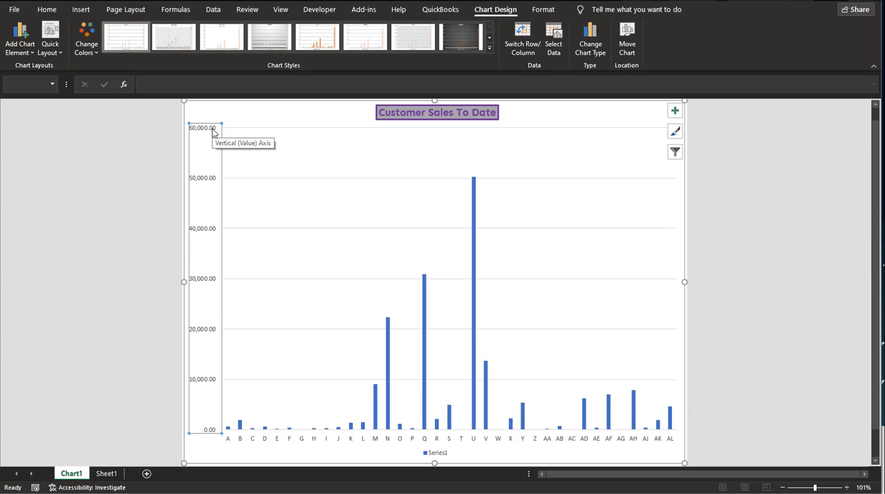
right_click(213, 132)
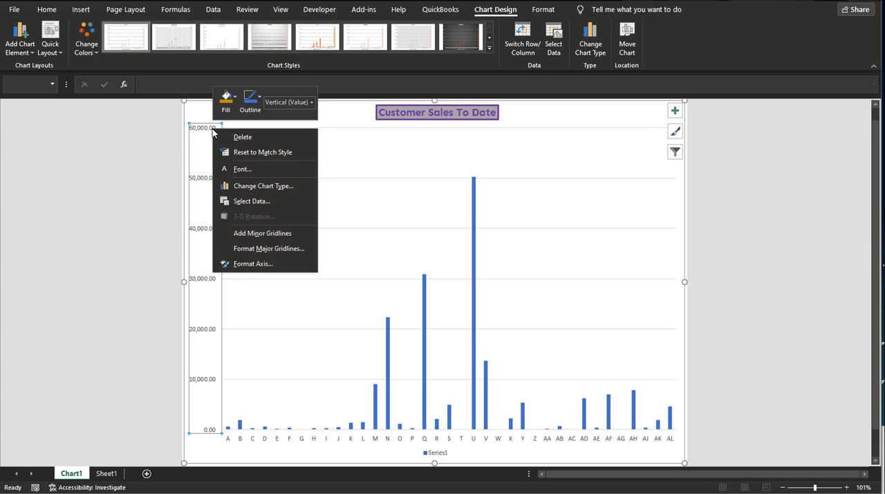
left_click(256, 266)
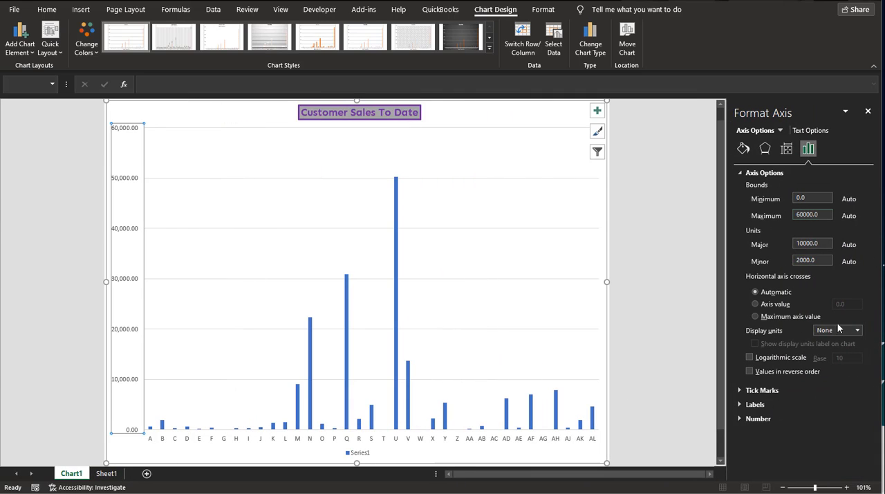
left_click(758, 418)
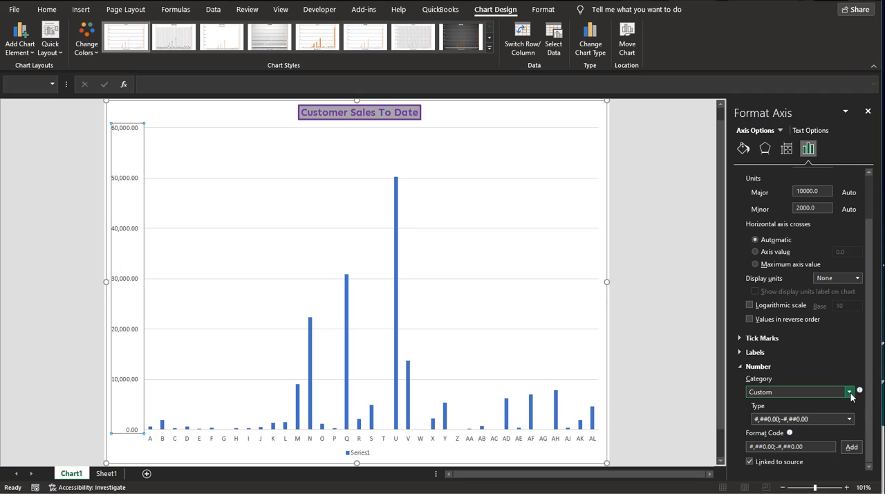
left_click(850, 392)
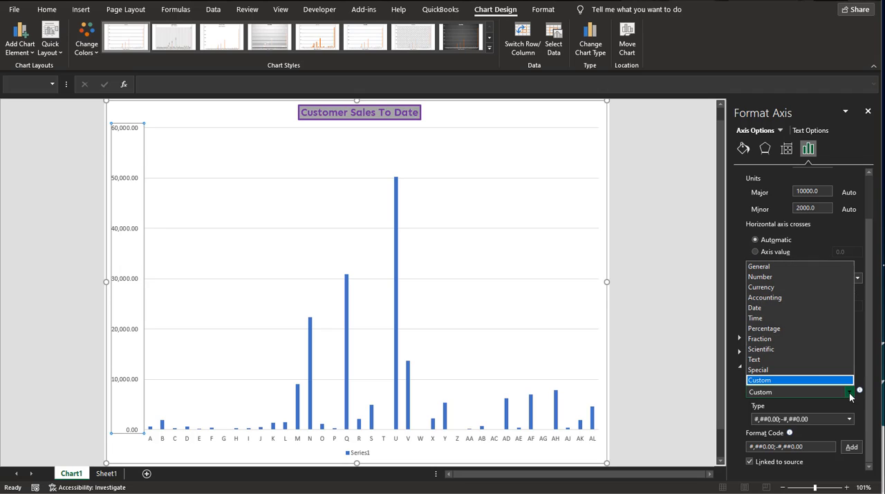
left_click(782, 287)
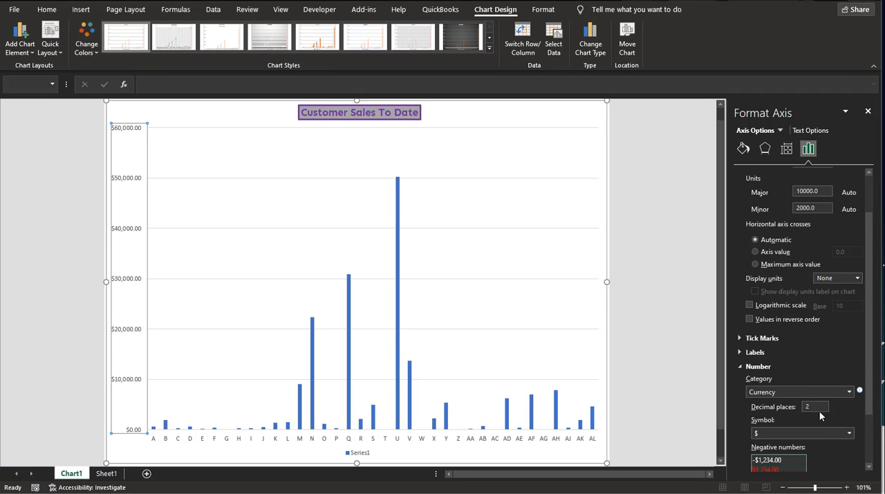
left_click_drag(817, 407, 789, 410)
key("Tab")
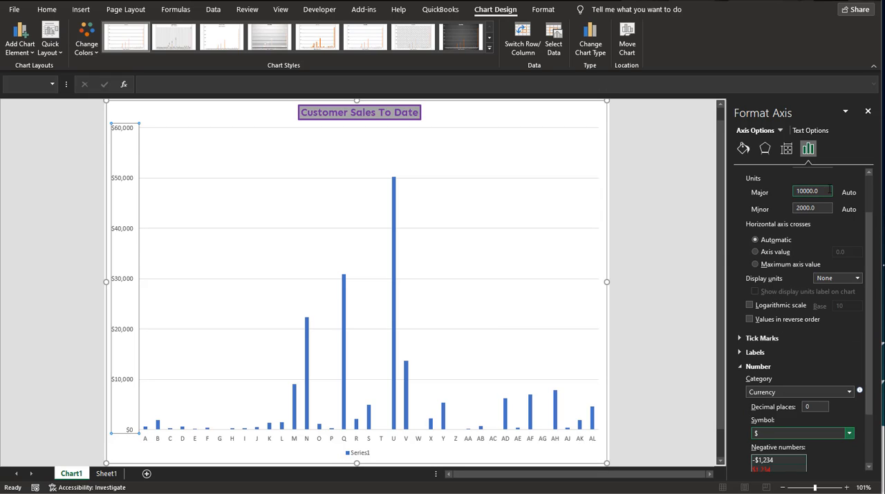
Try Inside and Outside major tick marks on the vertical axis, and set the major type to Cross
left_click(813, 208)
left_click(823, 338)
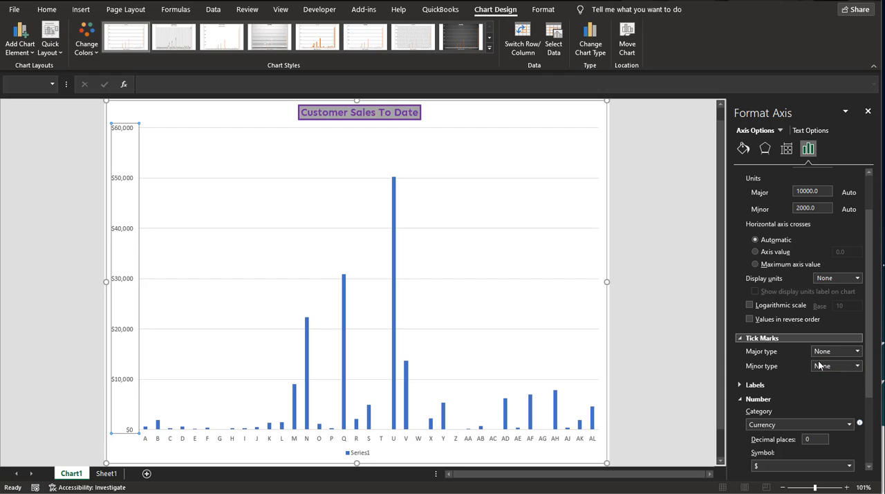
left_click(840, 365)
left_click(840, 351)
left_click(840, 350)
left_click(833, 372)
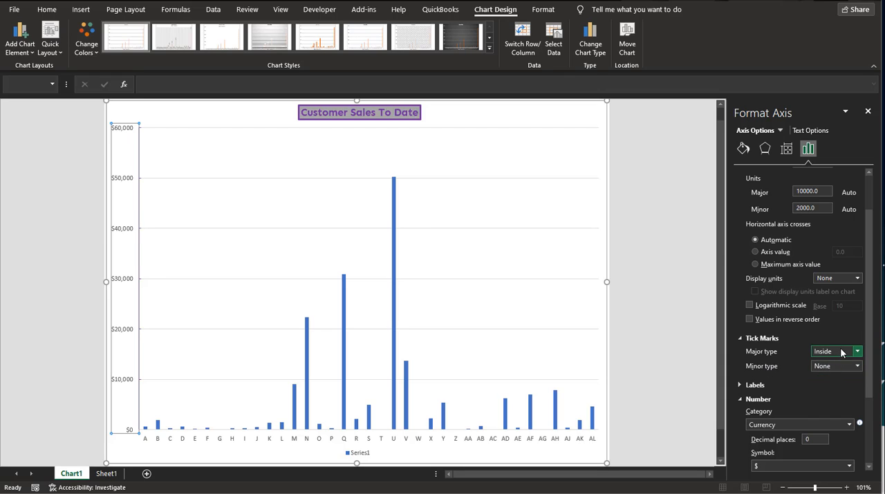
left_click(842, 351)
left_click(837, 382)
left_click(856, 353)
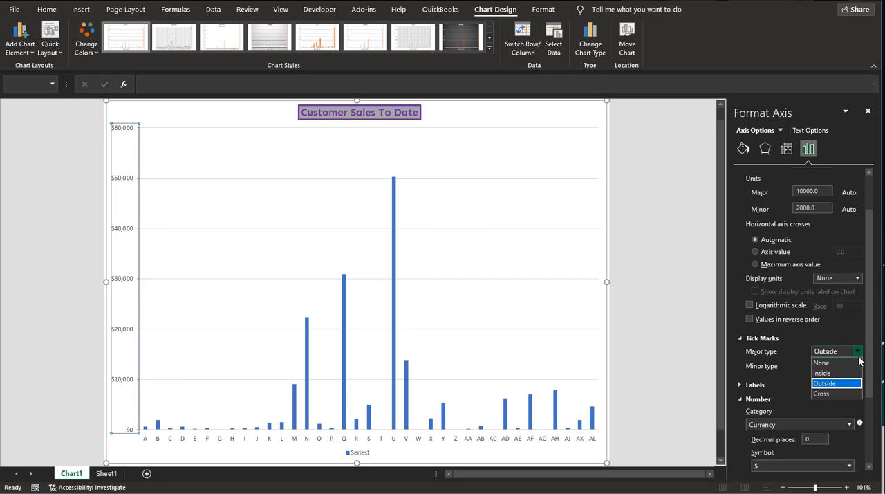
left_click(856, 396)
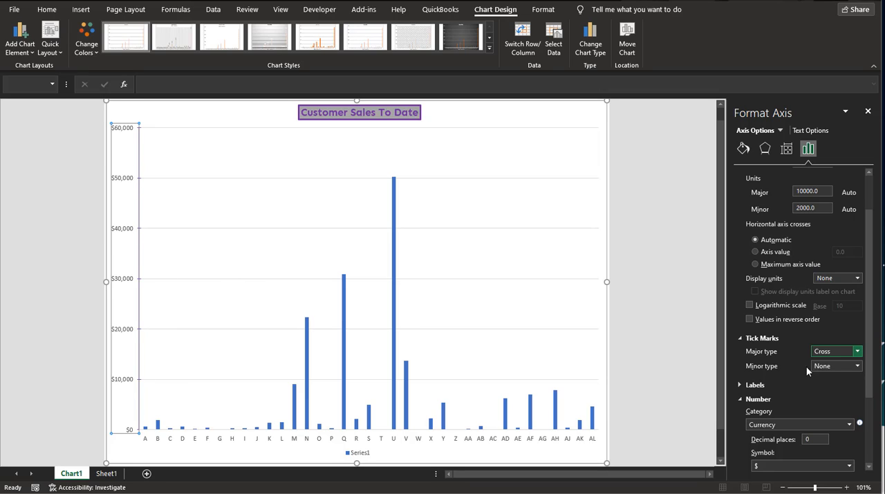
left_click(838, 365)
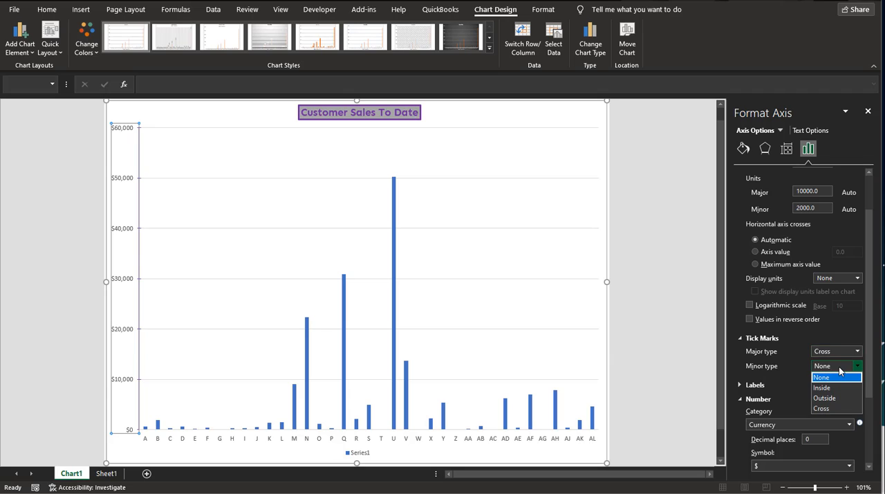
left_click(834, 340)
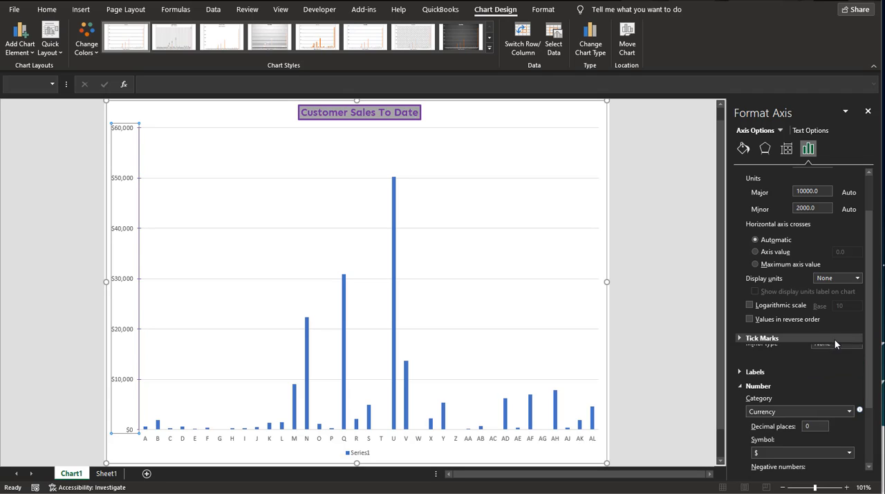
Examine the vertical axis's effect settings and its fill and line settings
left_click(738, 368)
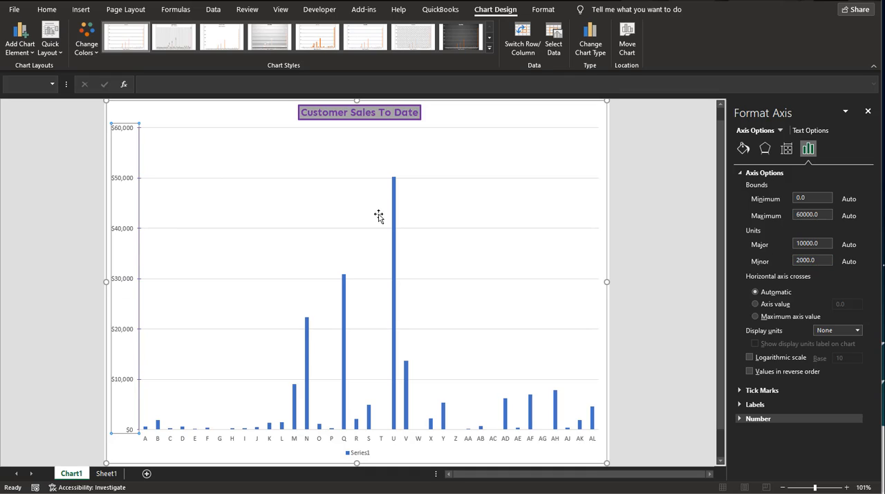
left_click(759, 154)
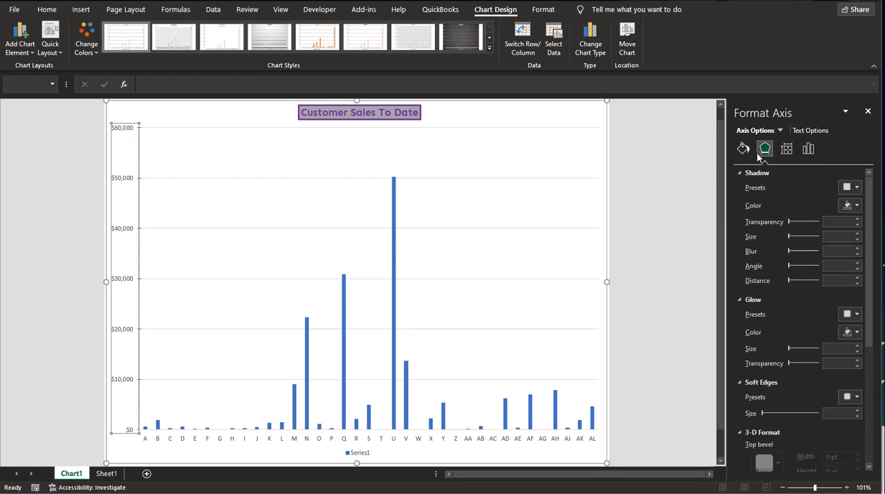
left_click(743, 150)
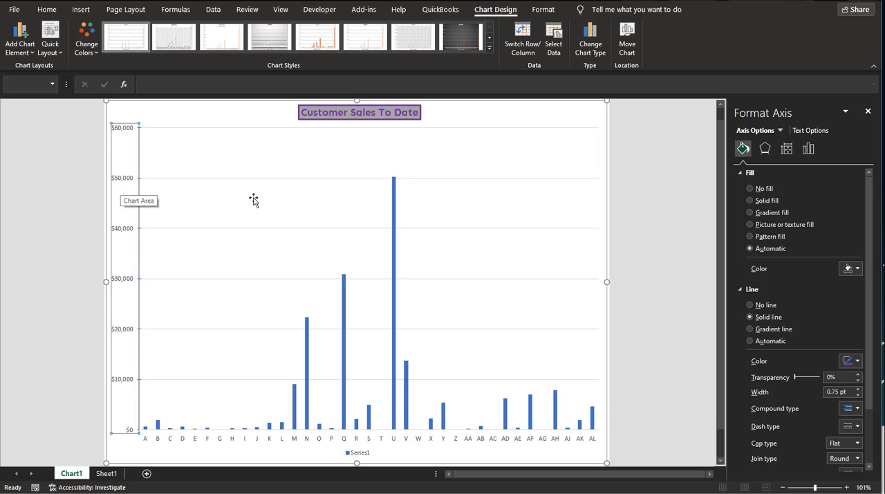
Set the vertical axis labels' font to Sen, size 14, in standard purple
right_click(123, 130)
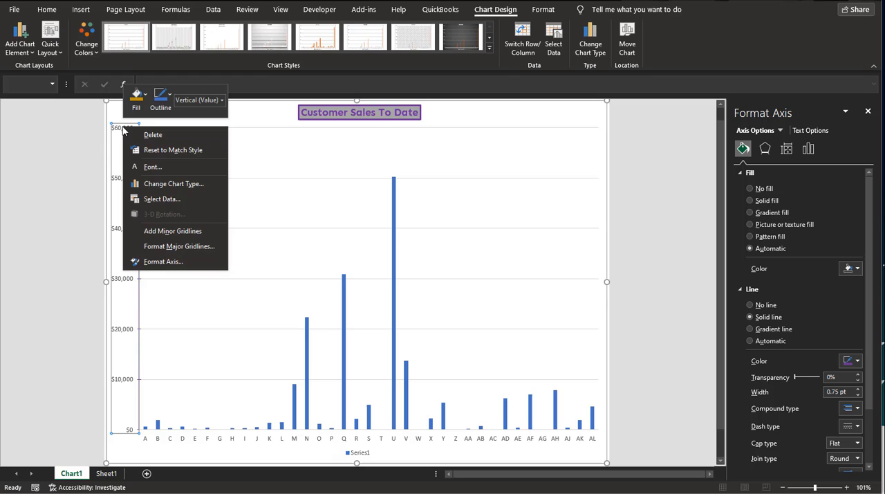
left_click(159, 167)
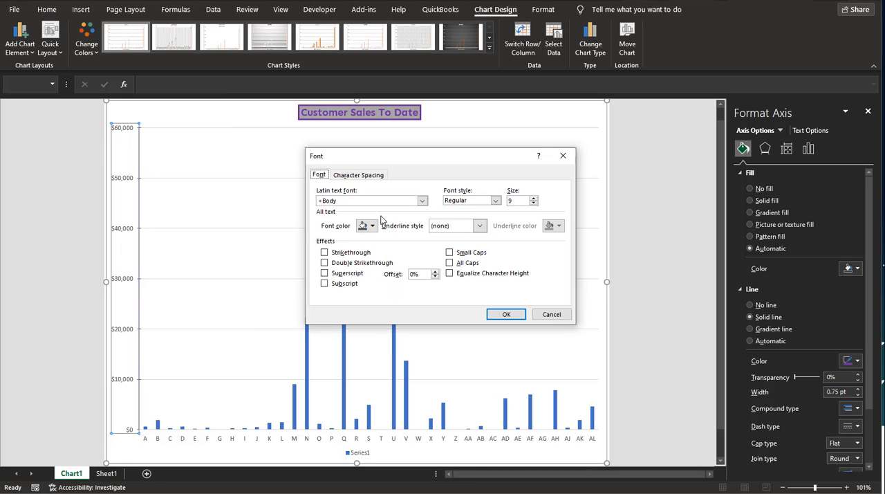
left_click(330, 202)
type("Sen")
key("Tab")
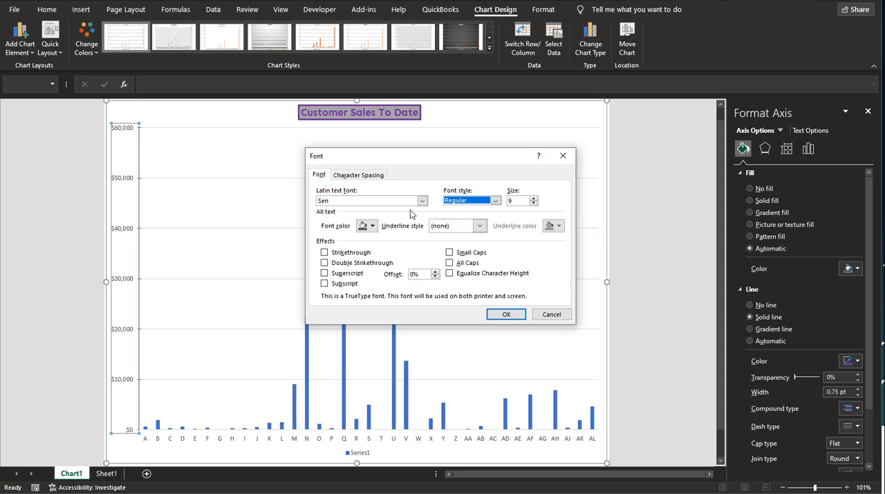
left_click(533, 199)
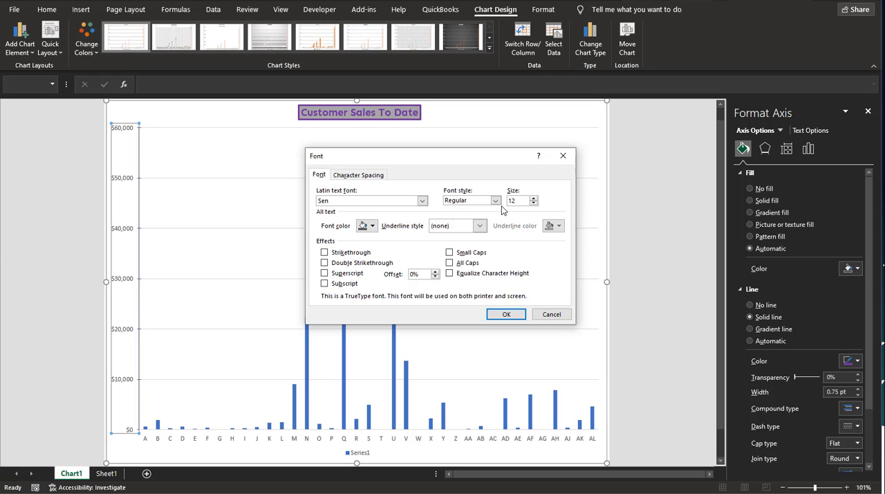
key("Tab")
left_click(373, 226)
left_click(443, 340)
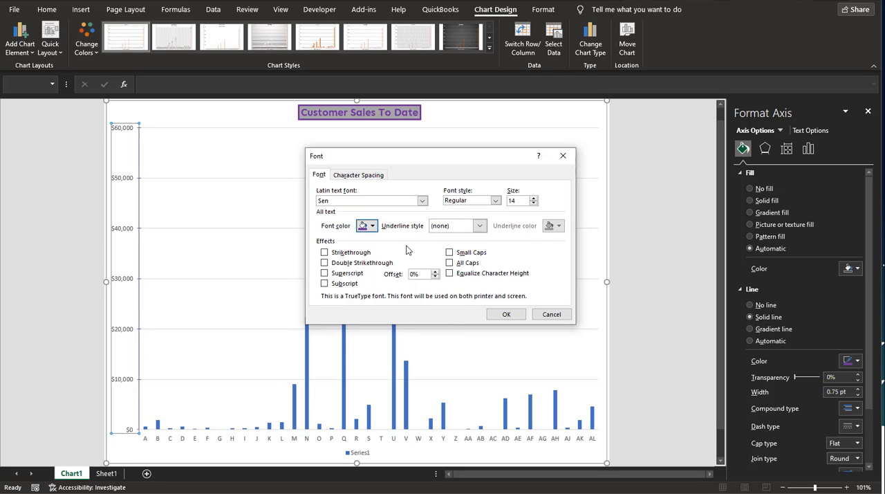
left_click(500, 314)
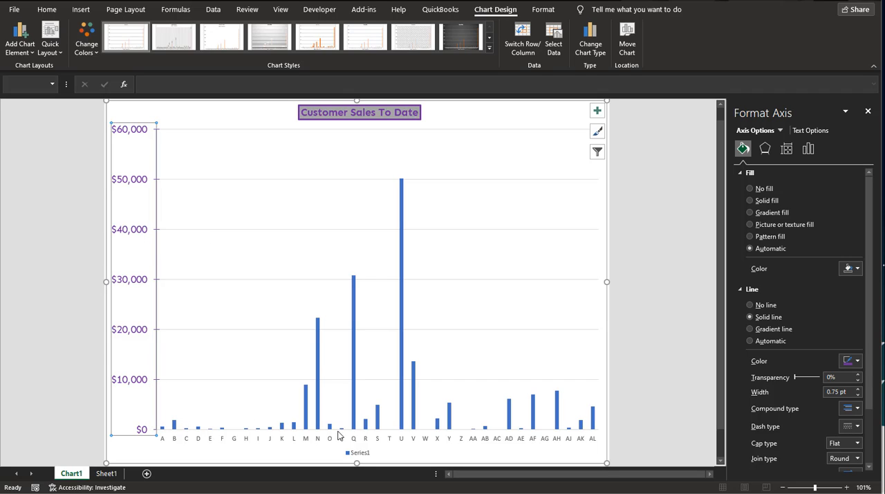
left_click(318, 422)
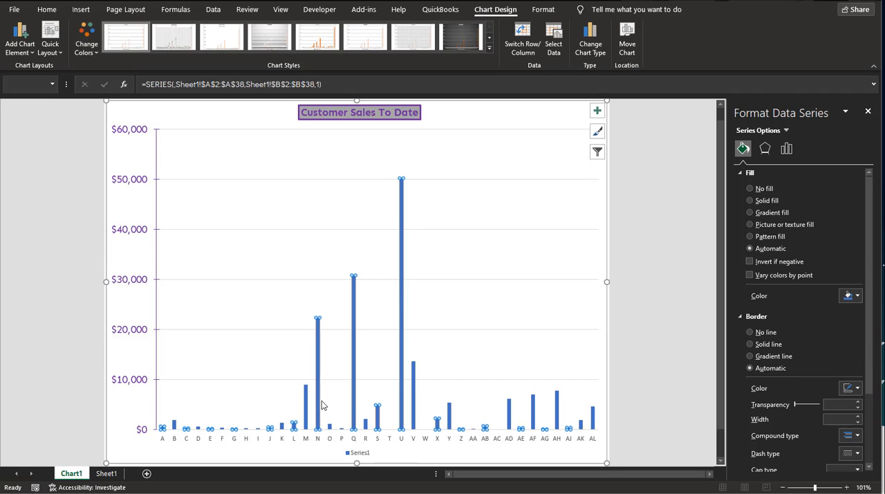
right_click(316, 365)
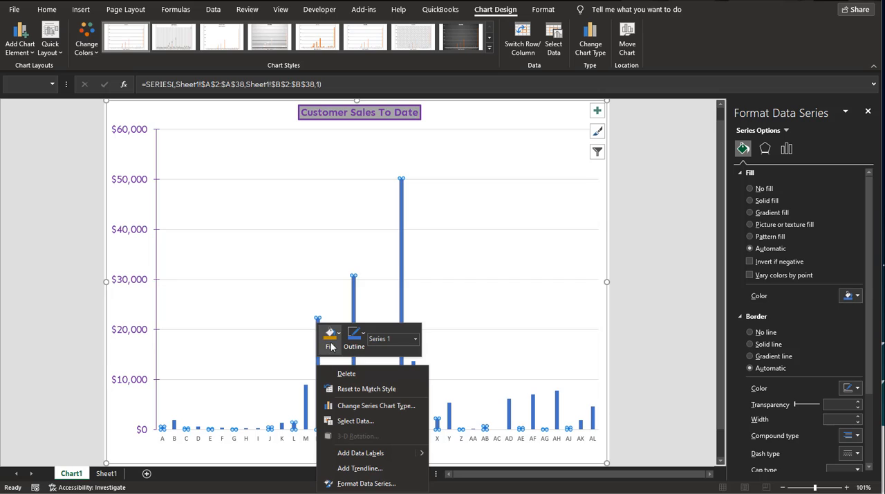
left_click(474, 264)
left_click(474, 264)
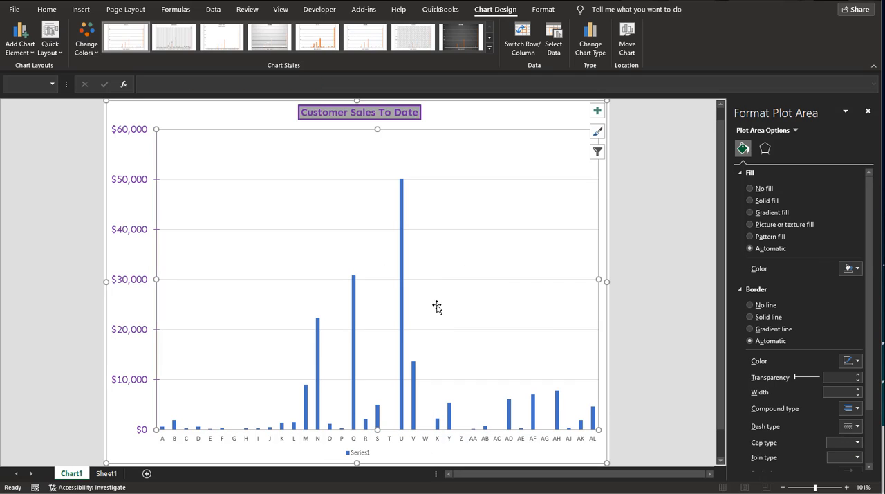
Fill the chart's data series columns with standard light blue
left_click(403, 328)
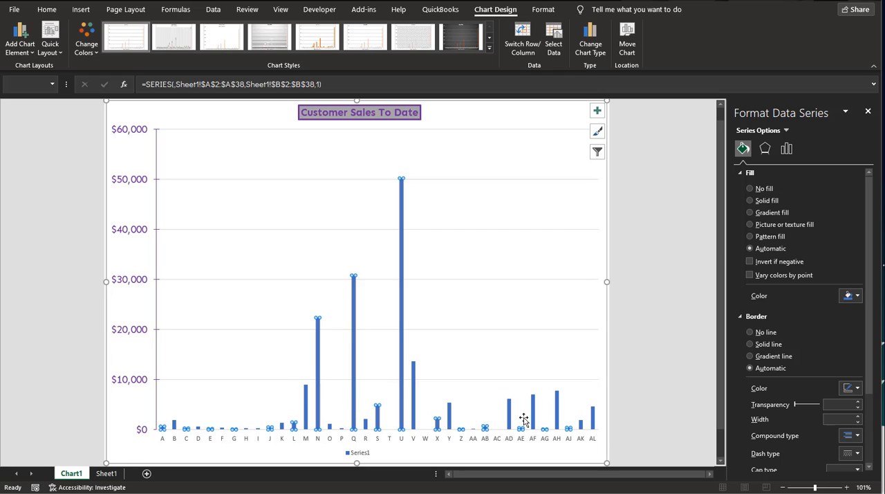
right_click(402, 329)
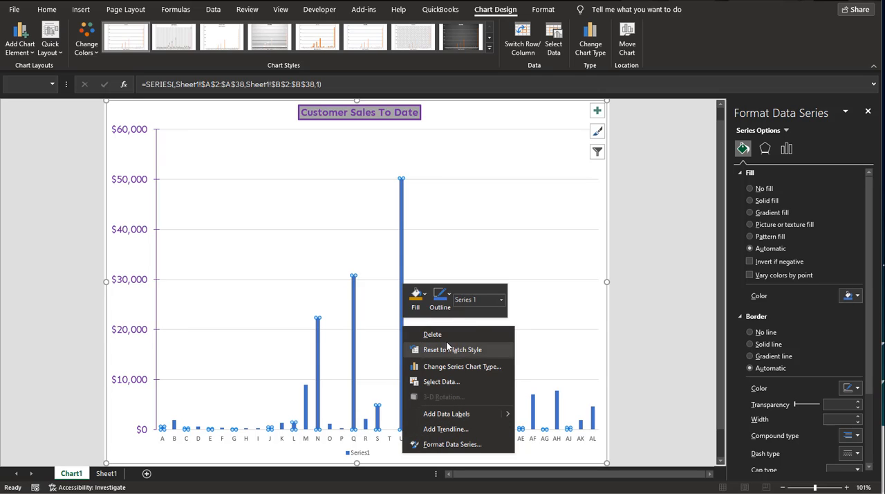
left_click(425, 296)
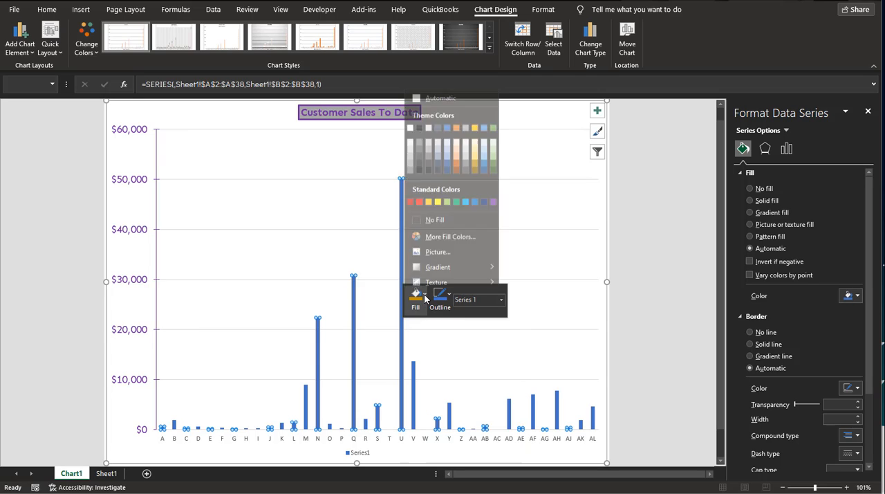
left_click(466, 198)
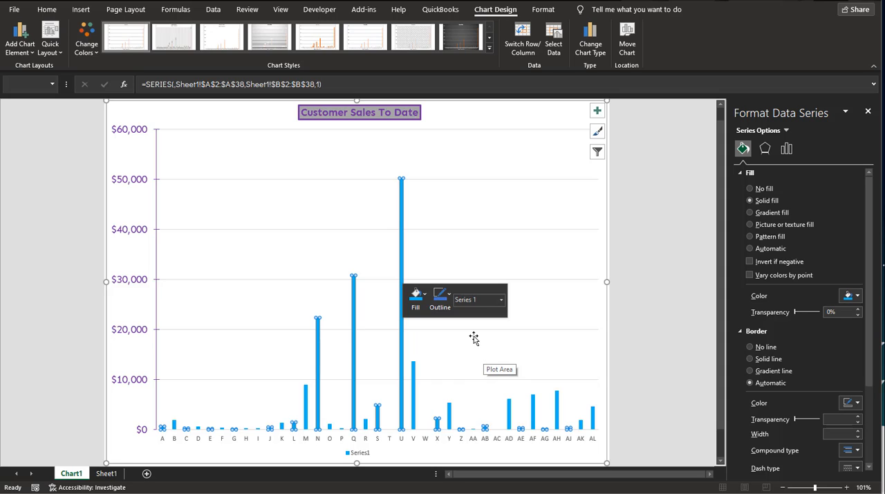
Add plain data labels to the column series and select the labels
left_click(407, 257)
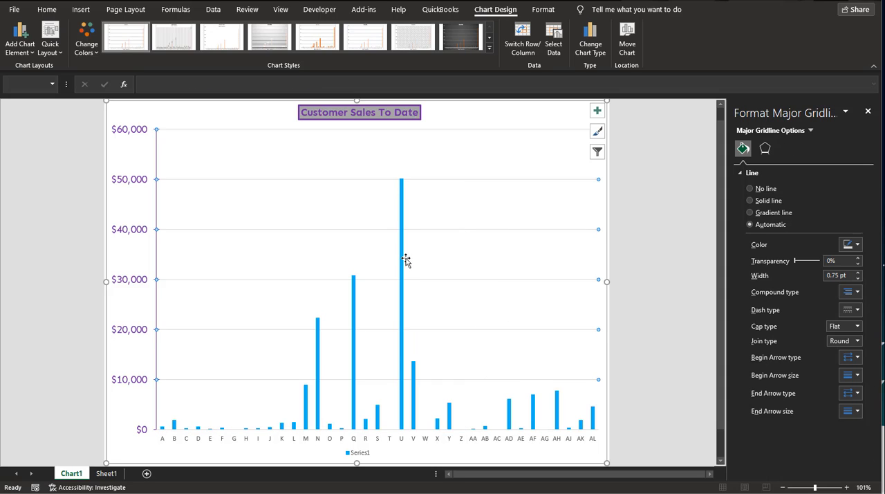
left_click(403, 261)
right_click(403, 259)
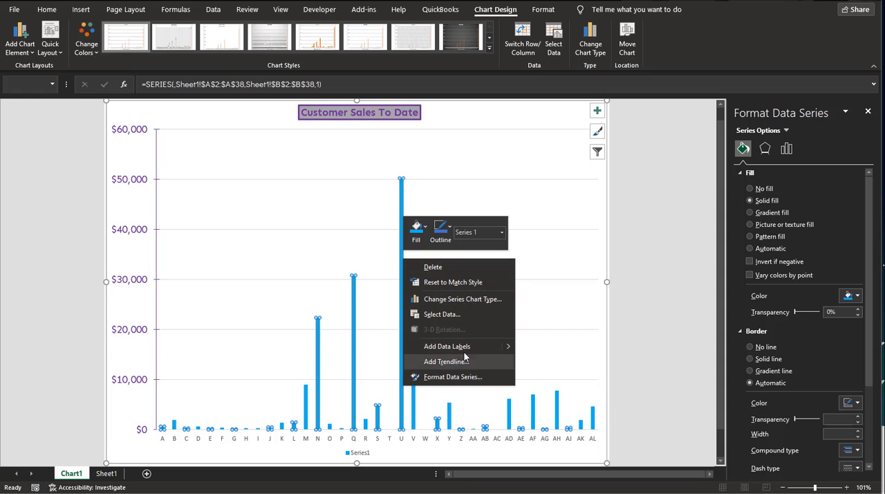
mouse_move(508, 349)
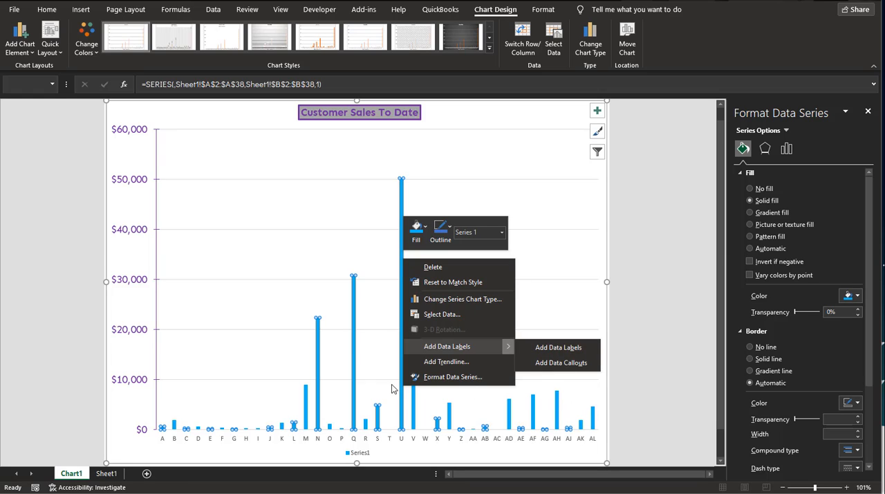
left_click(573, 347)
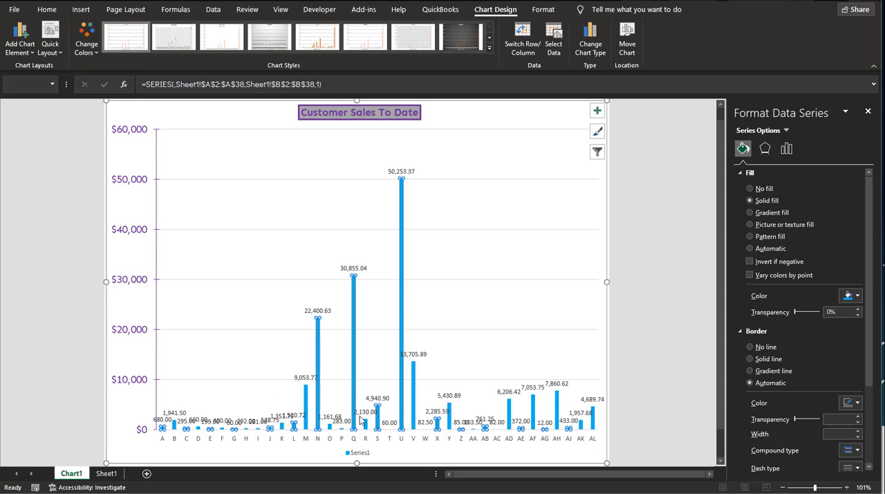
left_click(417, 355)
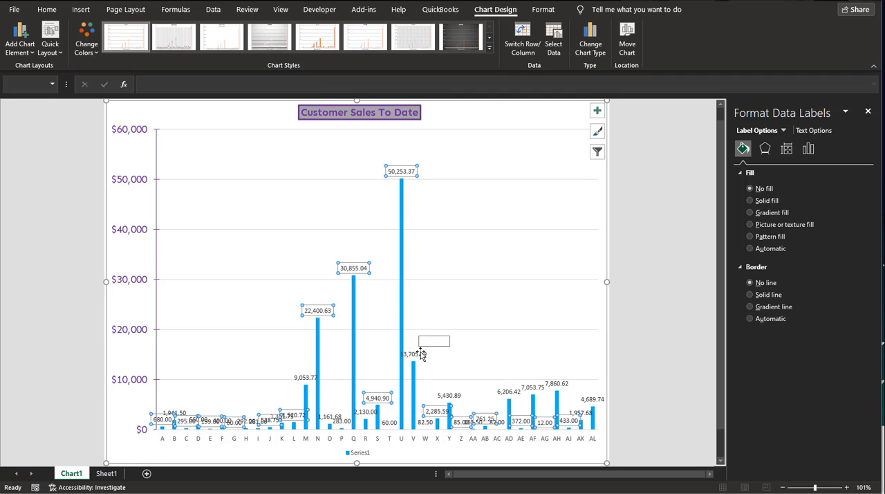
Move column V's data label up and to the right, away from its column and the neighbouring labels
left_click(417, 354)
left_click_drag(417, 355, 450, 338)
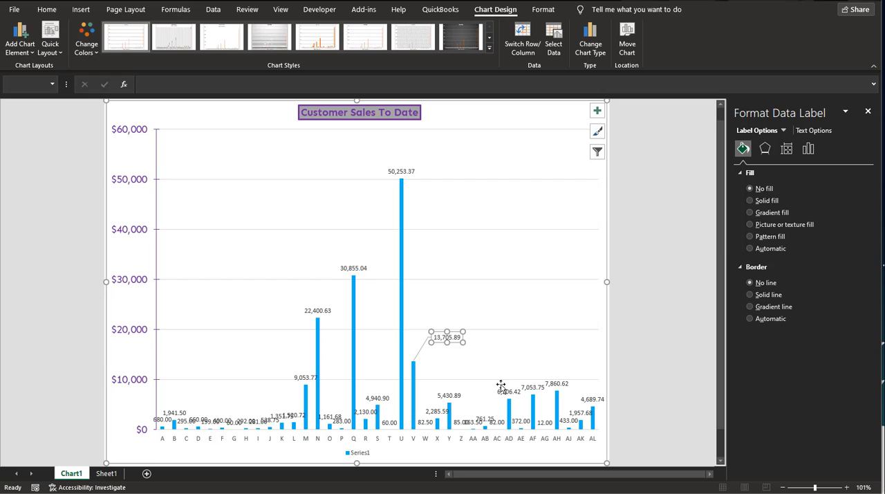
left_click(477, 421)
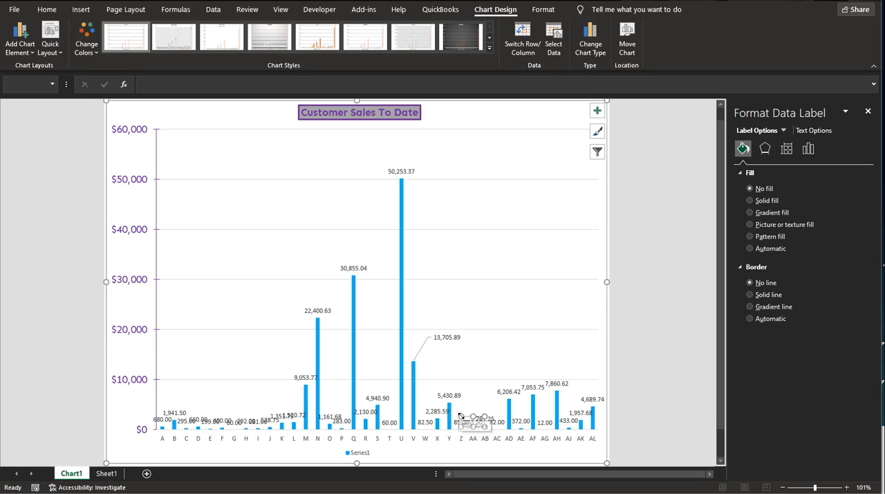
left_click_drag(464, 416, 432, 393)
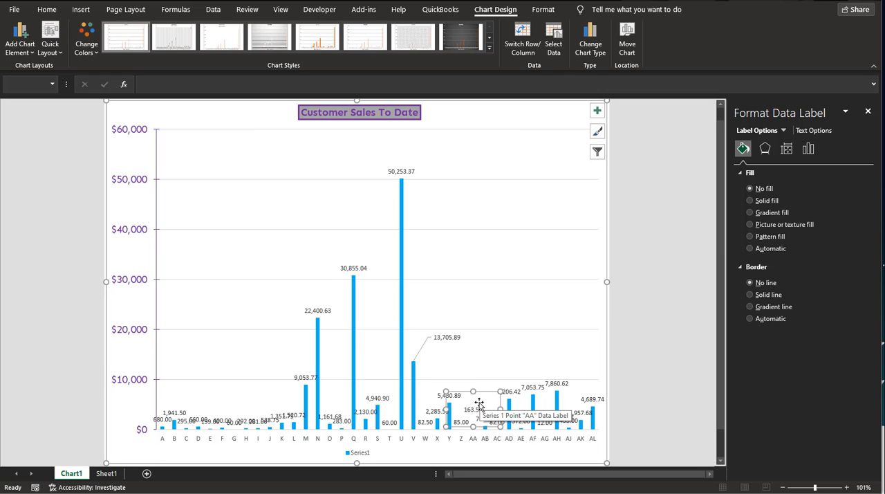
key("ctrl+z")
Move the data labels of columns AB, X and Y upward so they clear the neighbouring labels
mouse_move(463, 406)
left_mouse_down()
mouse_move(470, 380)
mouse_move(463, 419)
left_mouse_up()
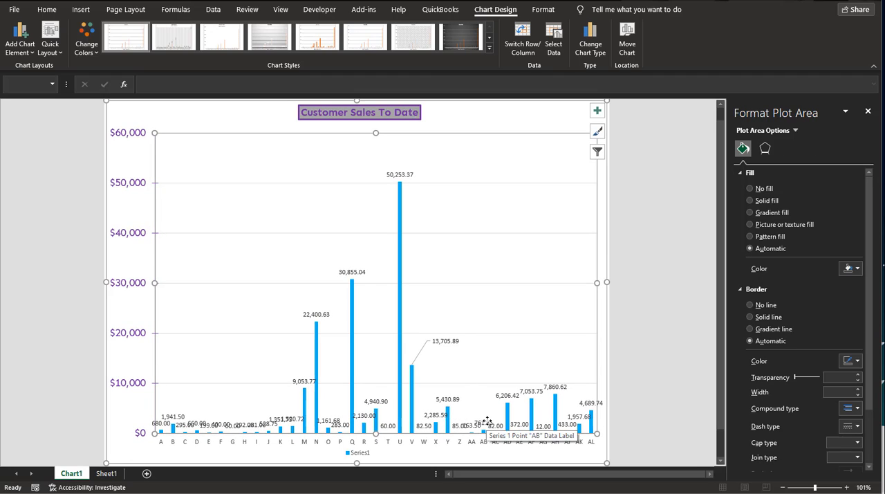
left_click(483, 422)
left_click(484, 422)
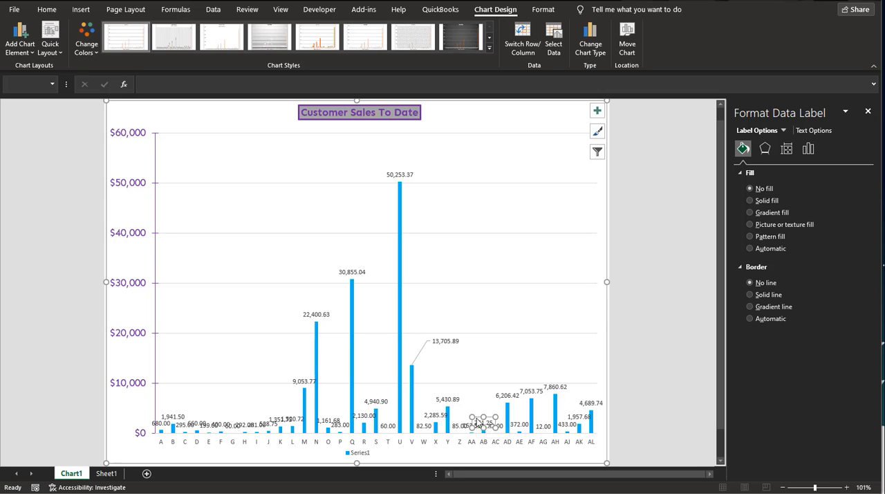
left_click_drag(478, 419, 476, 369)
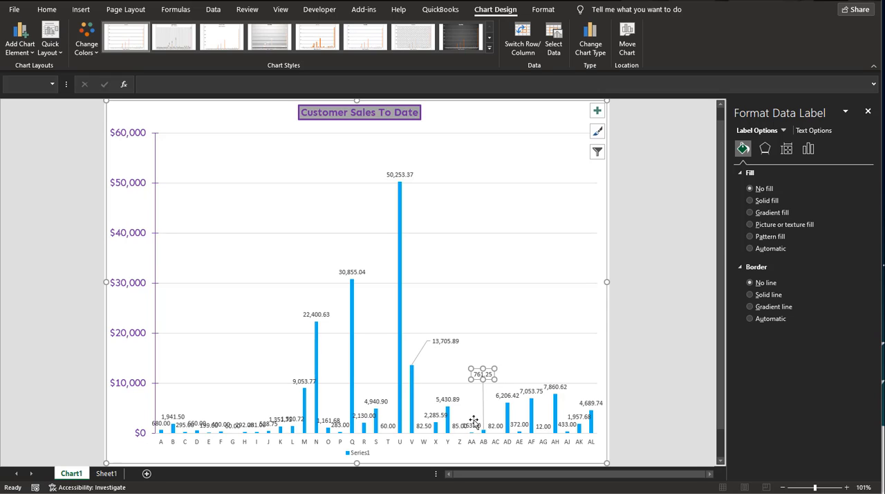
left_click(426, 406)
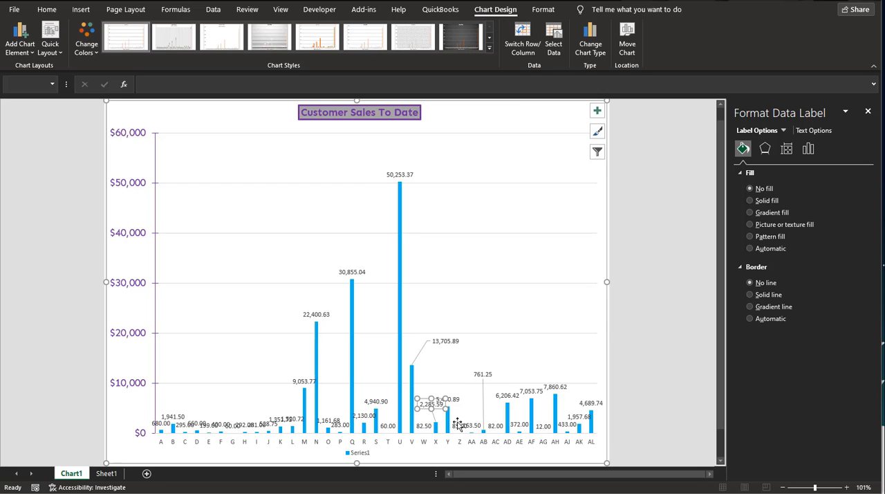
left_click(458, 393)
left_click_drag(458, 393, 460, 386)
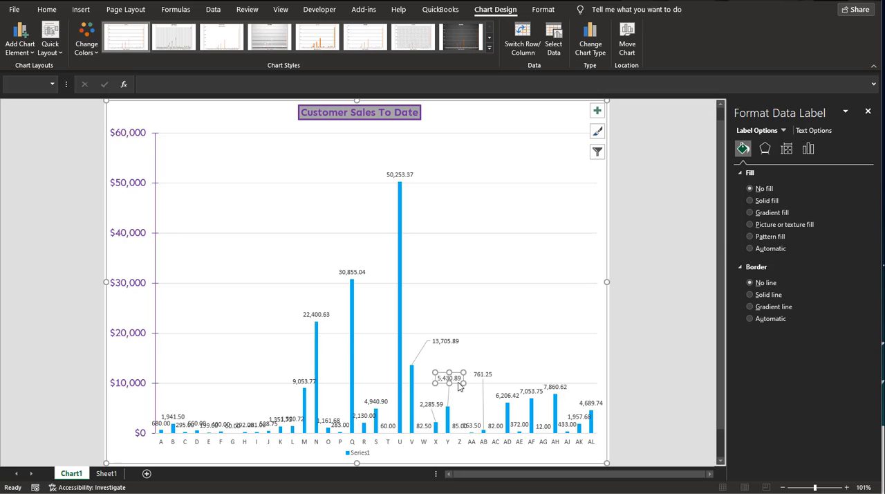
left_click(524, 360)
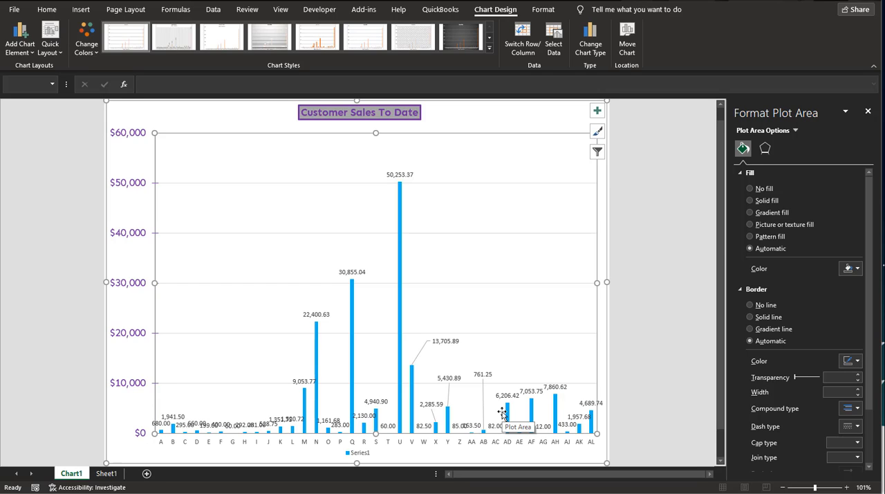
Fill the chart's plot area with a solid medium grey from the white theme shades
left_click(322, 235)
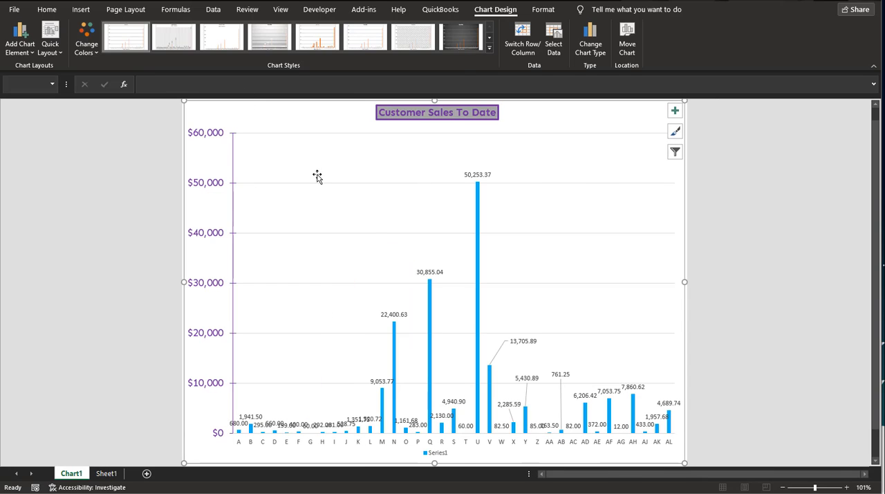
right_click(317, 178)
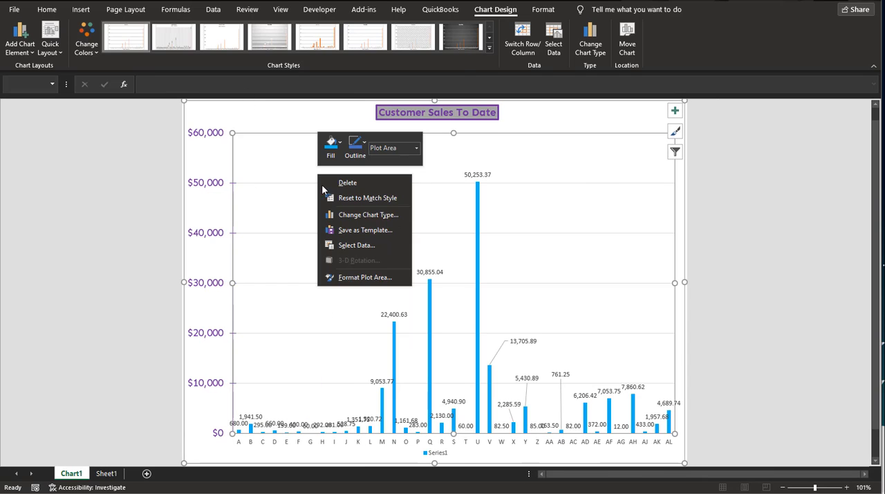
left_click(345, 277)
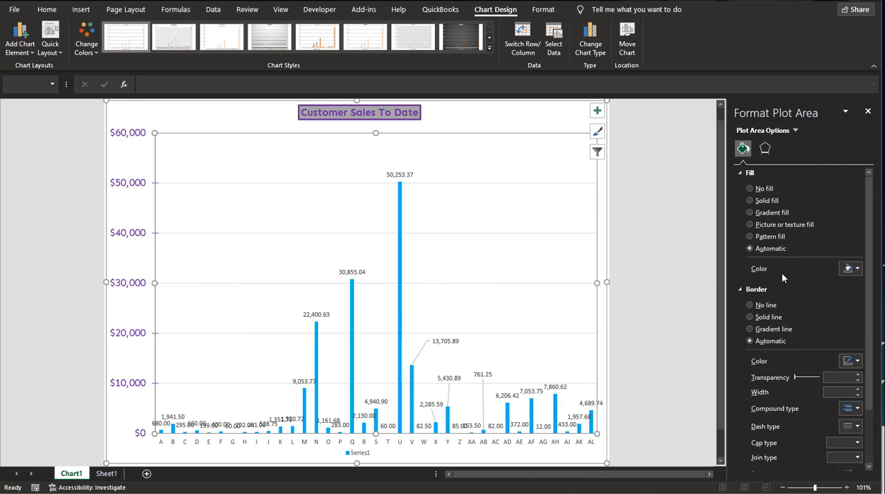
left_click(856, 268)
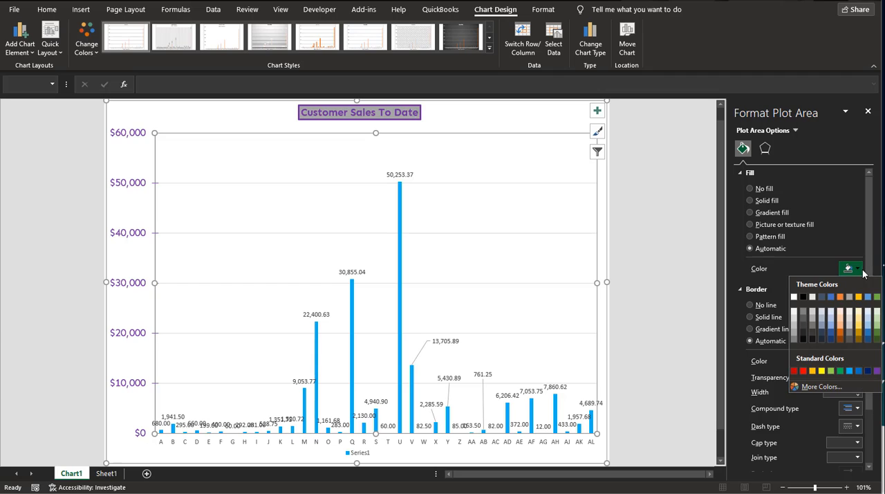
left_click(797, 324)
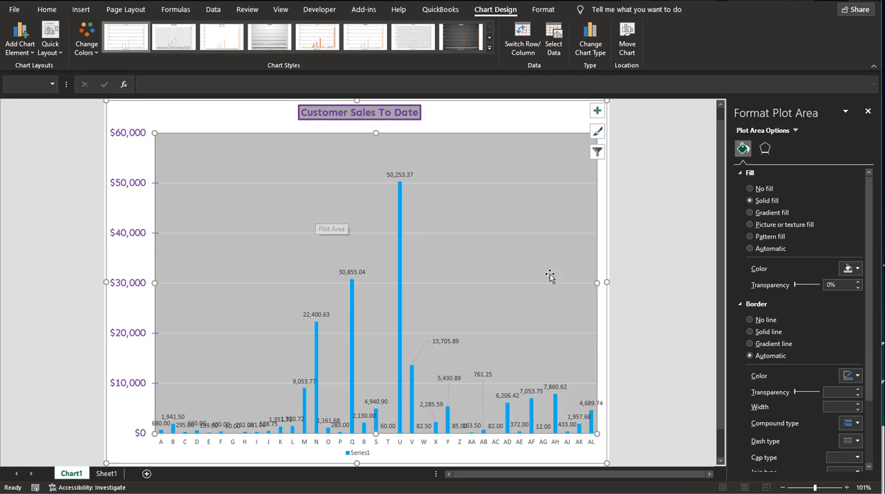
left_click(859, 270)
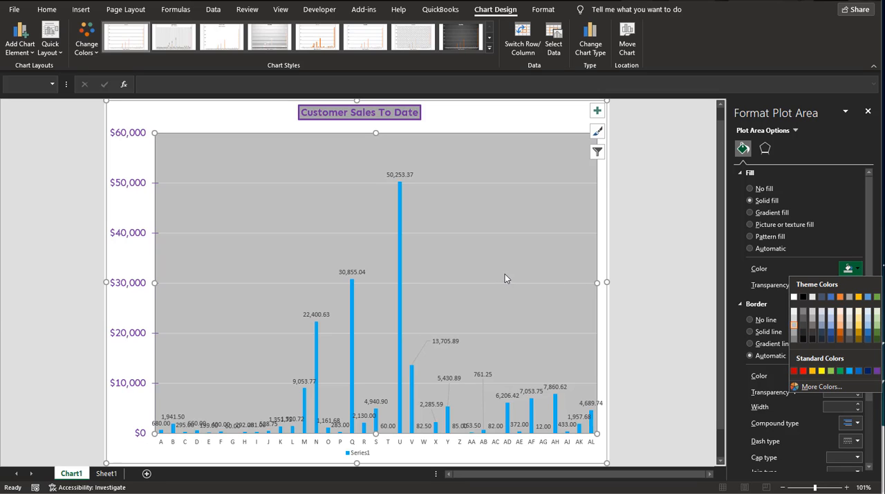
left_click(807, 268)
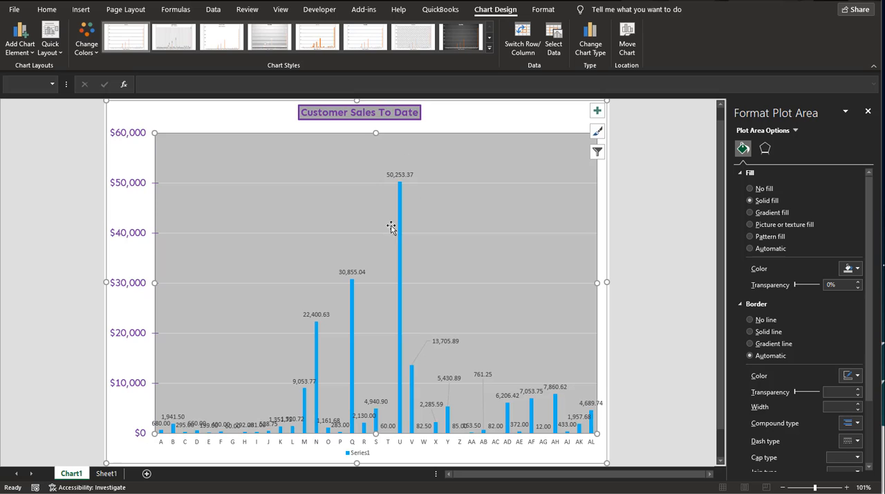
Examine the format settings of the legend and its entry, the plot area, chart title, vertical axis and data series
left_click(364, 457)
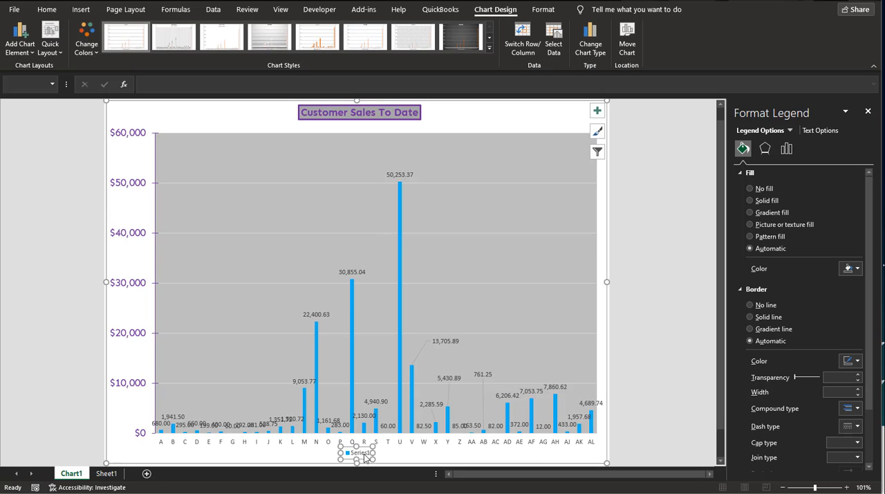
left_click(365, 457)
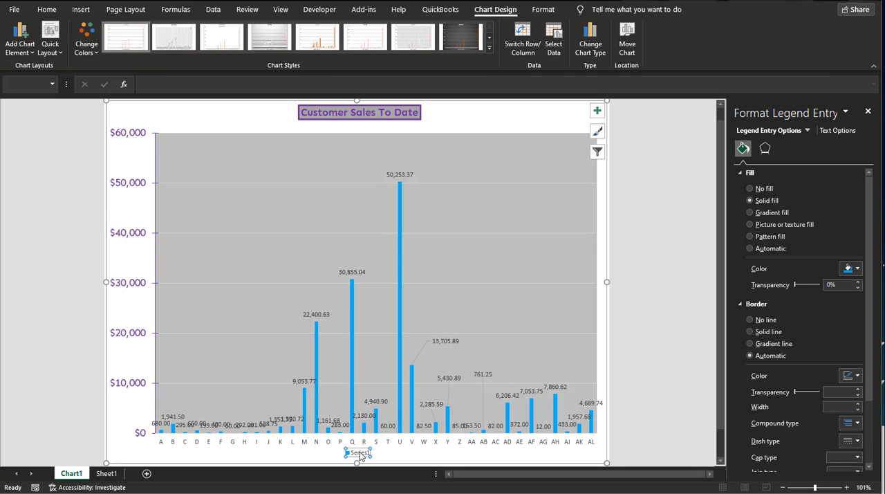
left_click(388, 458)
left_click(355, 455)
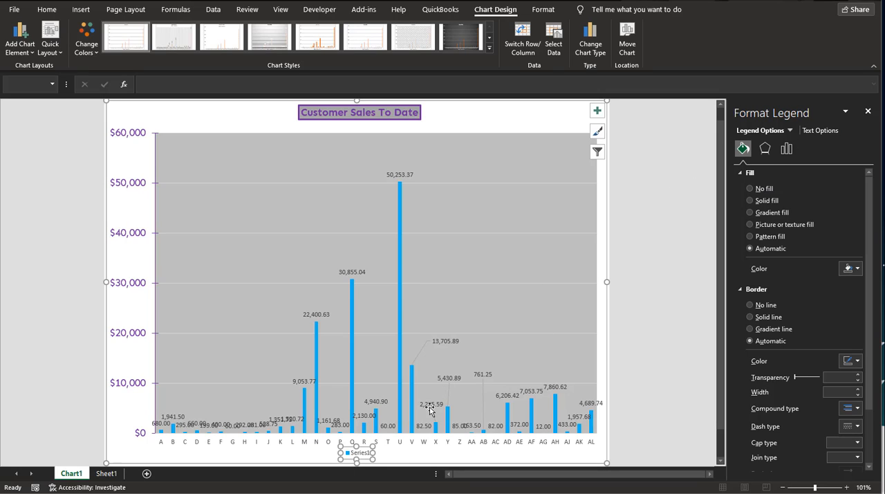
left_click(395, 241)
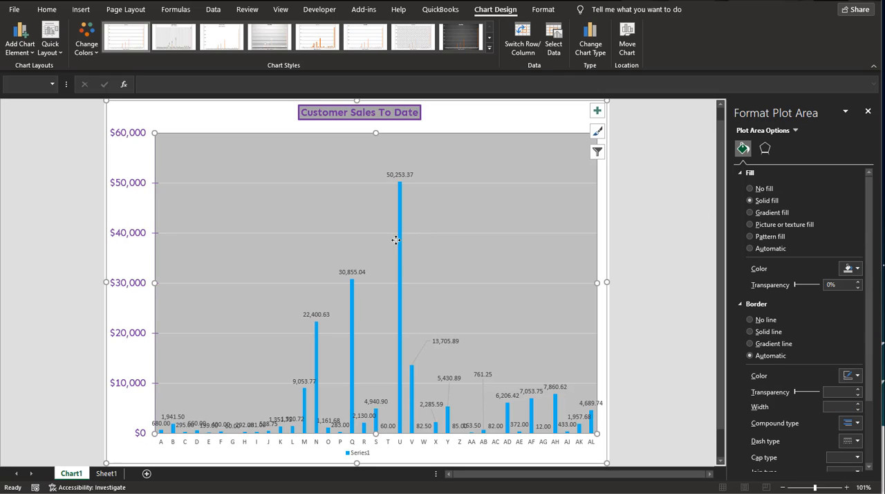
left_click(766, 149)
left_click(743, 148)
left_click(484, 125)
left_click(384, 114)
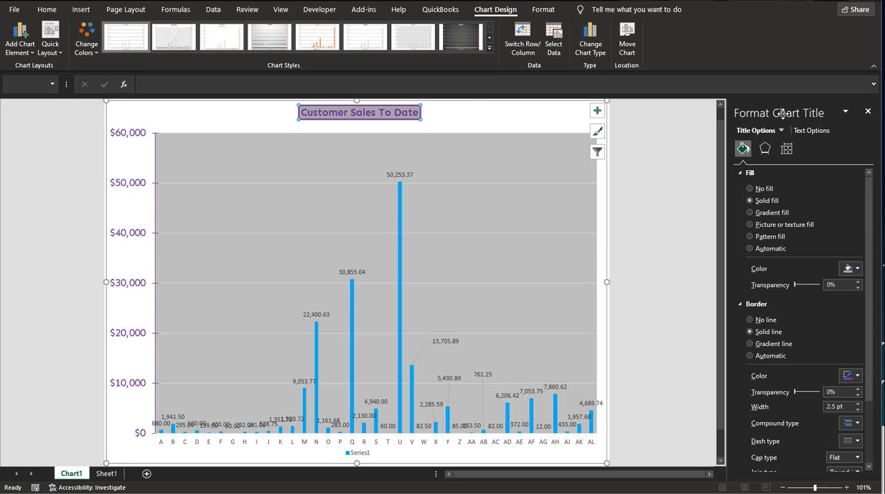
left_click(126, 187)
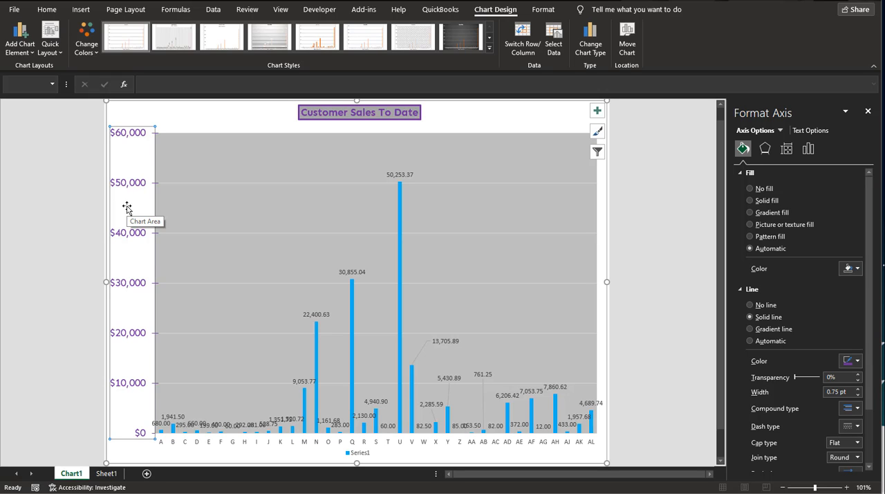
left_click(399, 245)
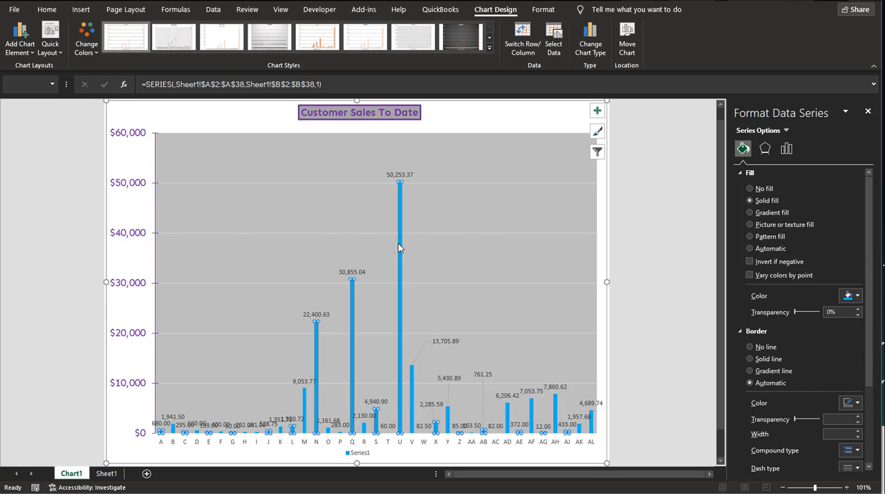